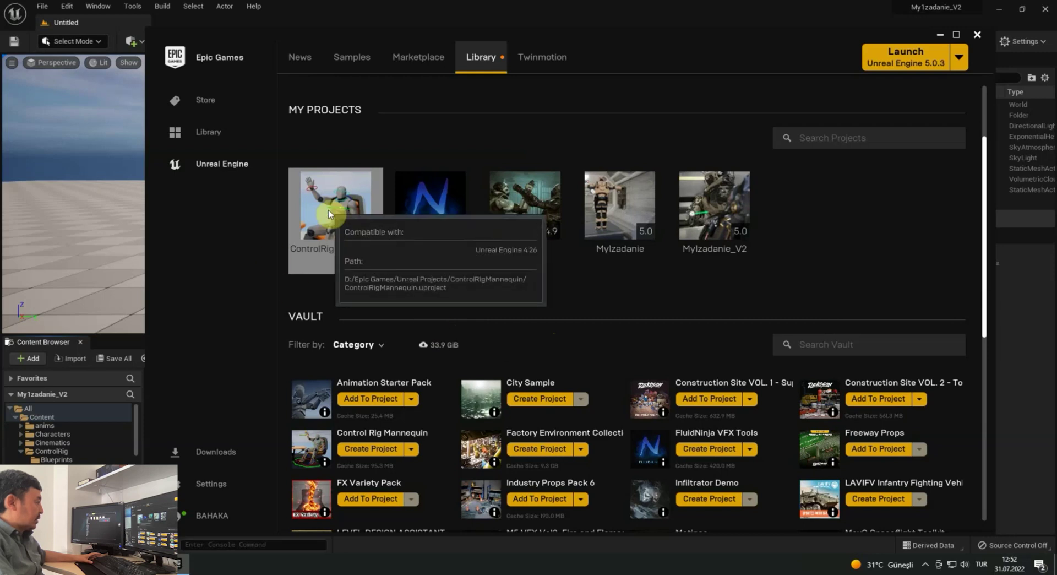
- Create a blank Blueprint project named test with Starter Content in D:\_Unreal\Requests
{"action": "left_click_drag", "start_coordinate": [984, 265], "coordinate": [984, 430]}
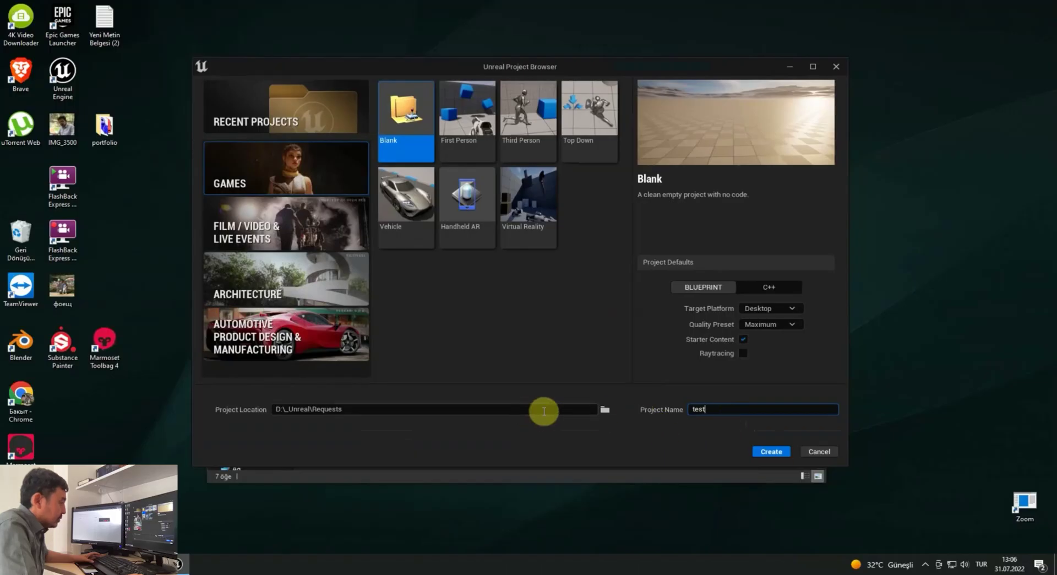
{"action": "left_click", "coordinate": [777, 450]}
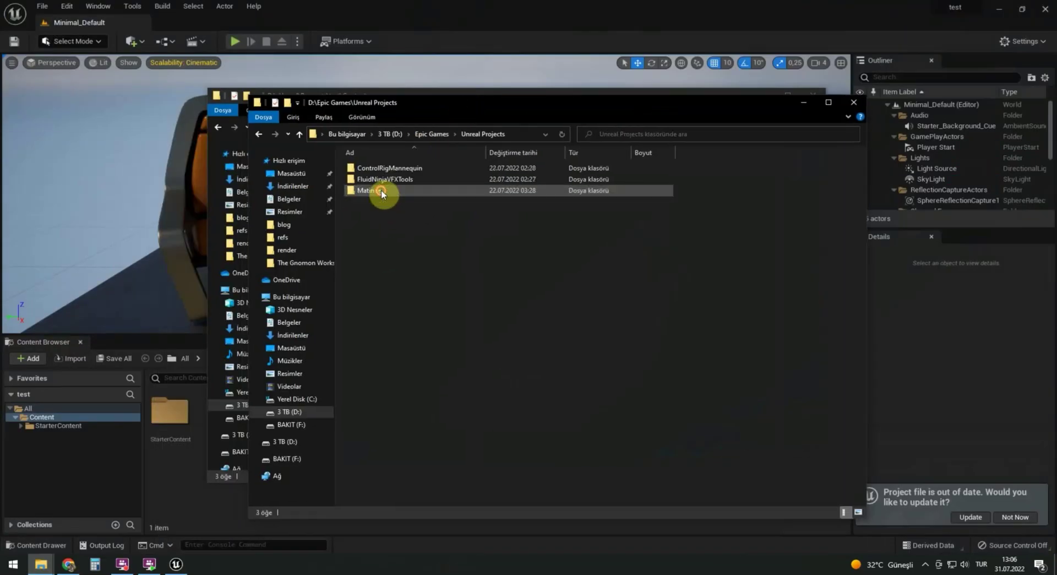
- Copy the ControlRig folder from the ControlRigMannequin project's Content folder into the test project's Content folder
{"action": "double_click", "coordinate": [380, 168]}
{"action": "double_click", "coordinate": [370, 179]}
{"action": "right_click", "coordinate": [372, 168]}
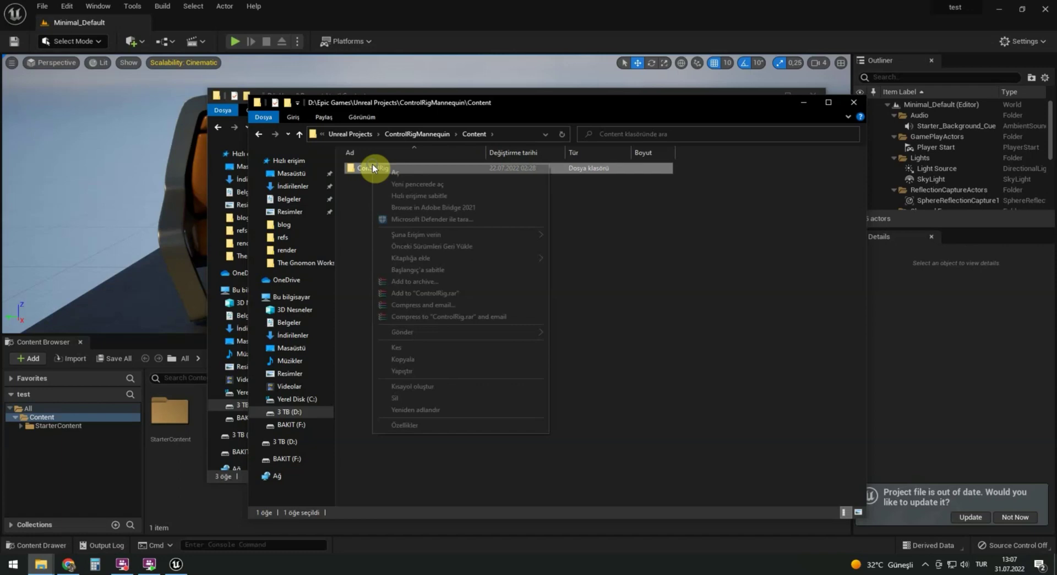
{"action": "left_click", "coordinate": [412, 360]}
{"action": "key", "text": "alt+F4"}
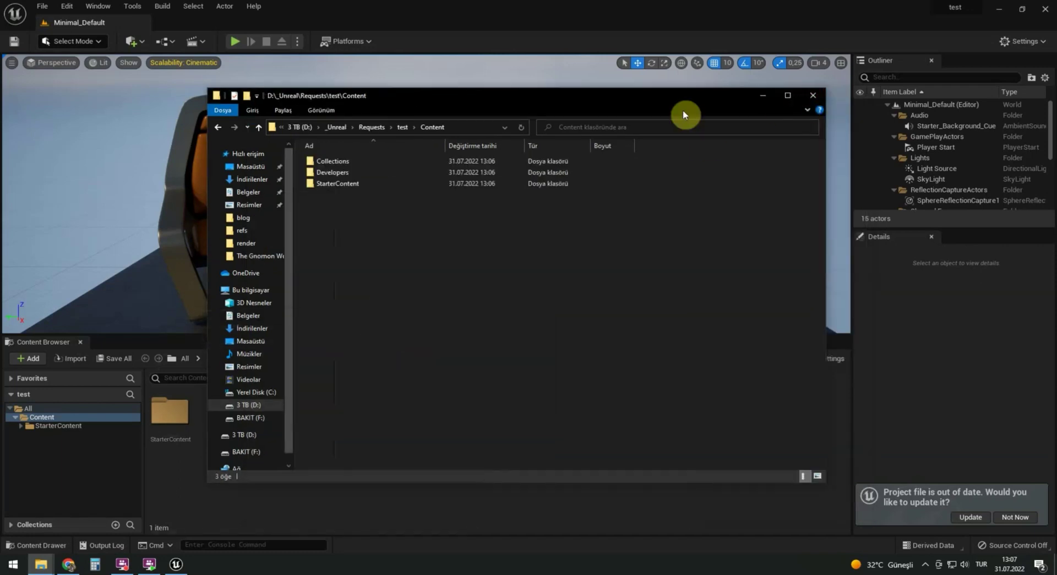
{"action": "right_click", "coordinate": [345, 219]}
{"action": "left_click", "coordinate": [381, 293]}
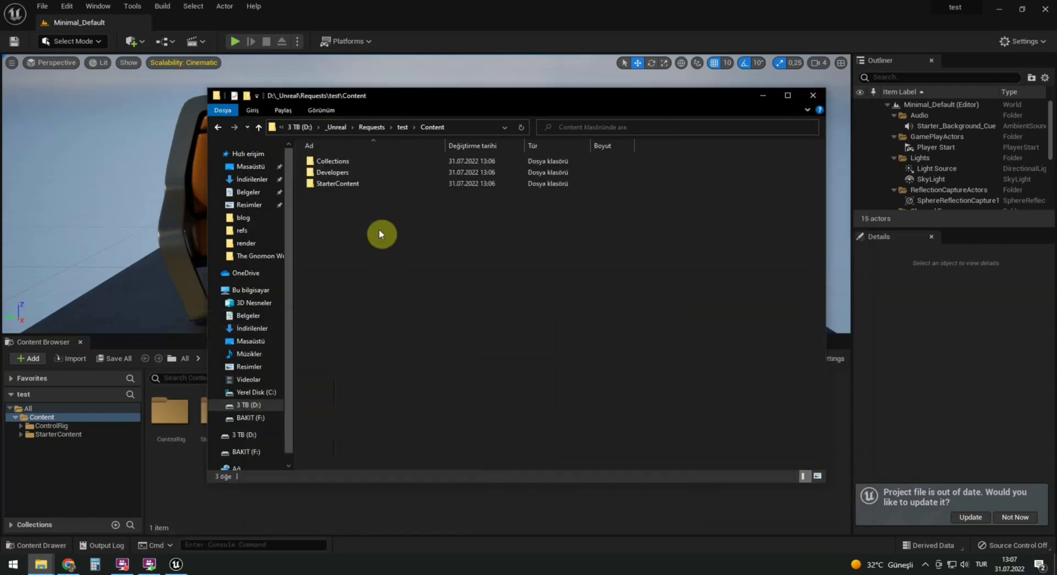
- Place Mannequin_ControlRig from the Mannequin's Character/ControlRig folder into the level and try moving its hip control
{"action": "left_click", "coordinate": [63, 461]}
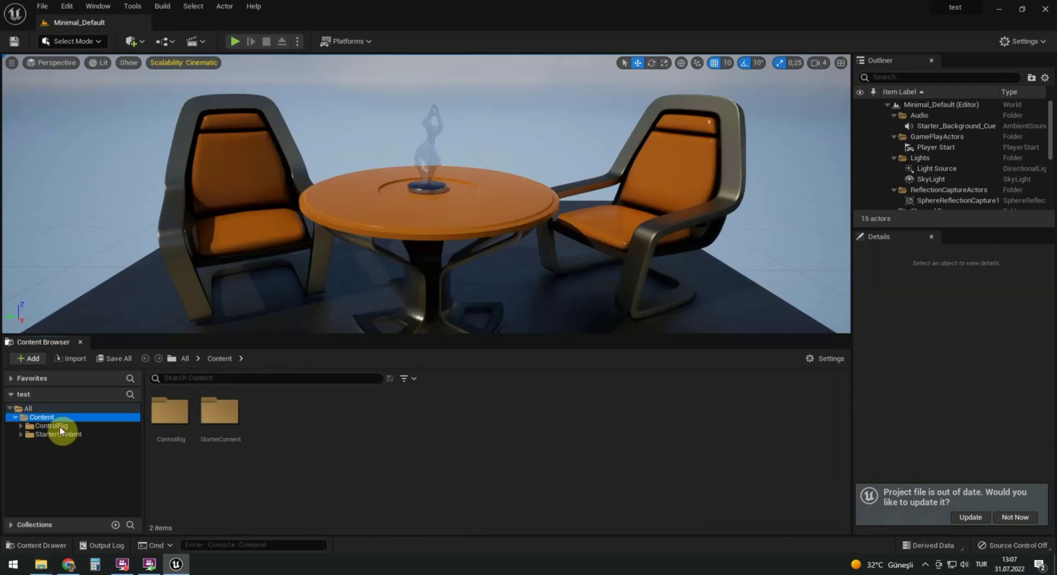
{"action": "left_click", "coordinate": [60, 426]}
{"action": "double_click", "coordinate": [265, 419]}
{"action": "double_click", "coordinate": [217, 418]}
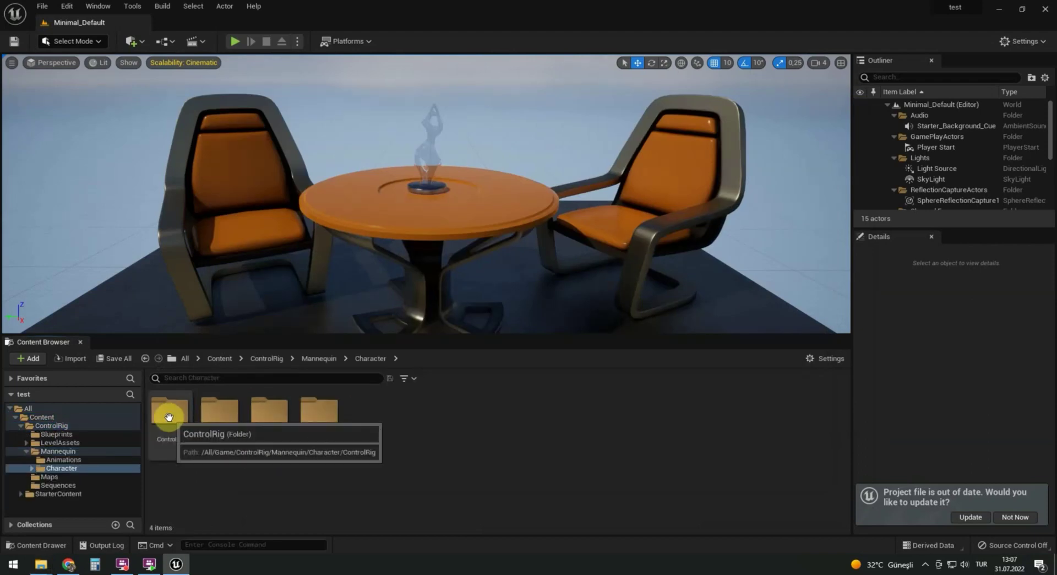
{"action": "double_click", "coordinate": [168, 417]}
{"action": "left_click_drag", "start_coordinate": [172, 420], "coordinate": [378, 258]}
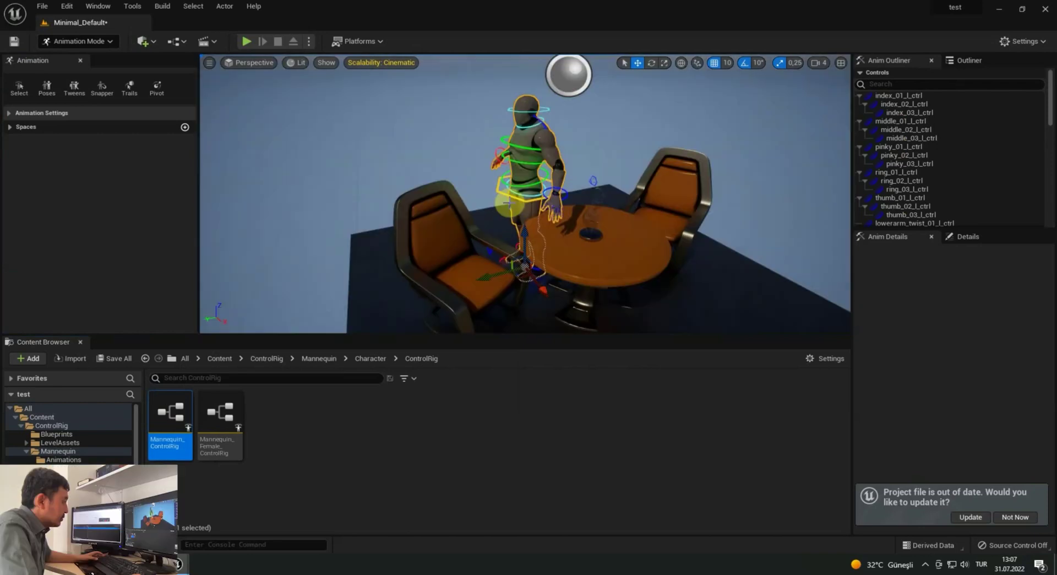
{"action": "left_click", "coordinate": [511, 199]}
{"action": "left_click_drag", "start_coordinate": [524, 164], "coordinate": [517, 179]}
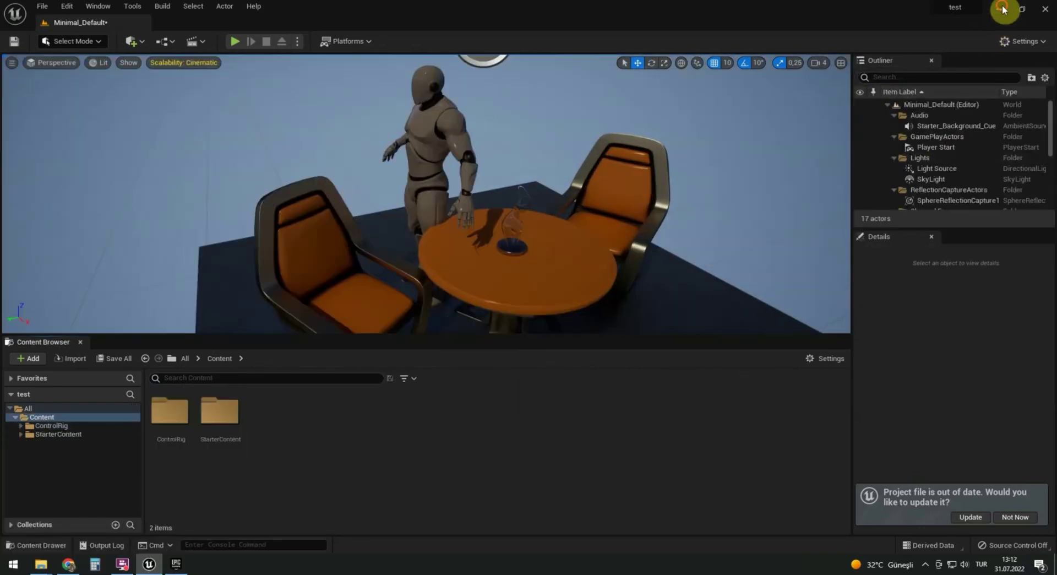
- Switch to the Epic Games Launcher and add the Paragon: Murdock asset pack to the test project
{"action": "left_click", "coordinate": [1003, 8]}
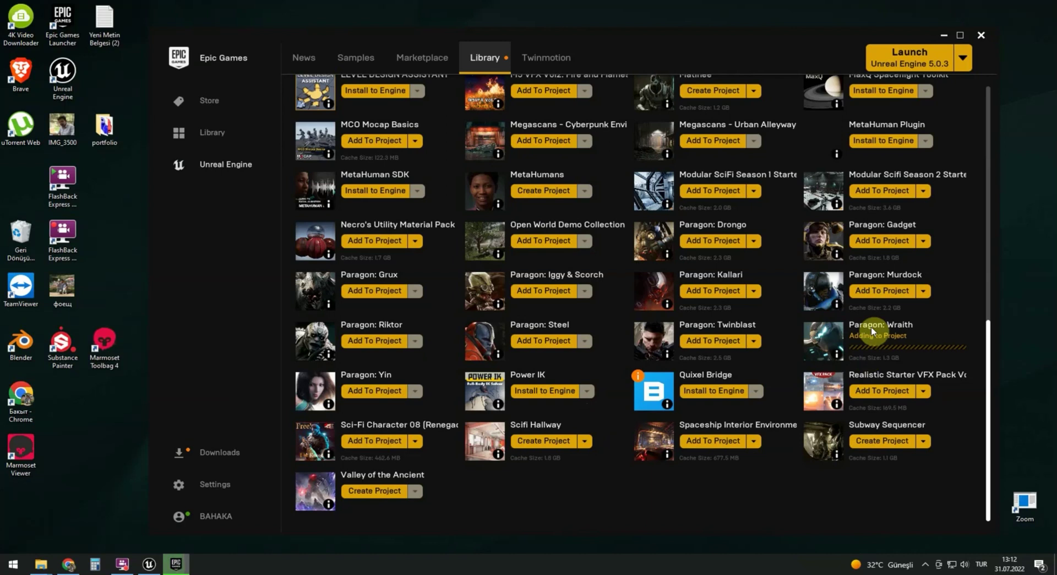
{"action": "left_click", "coordinate": [881, 292]}
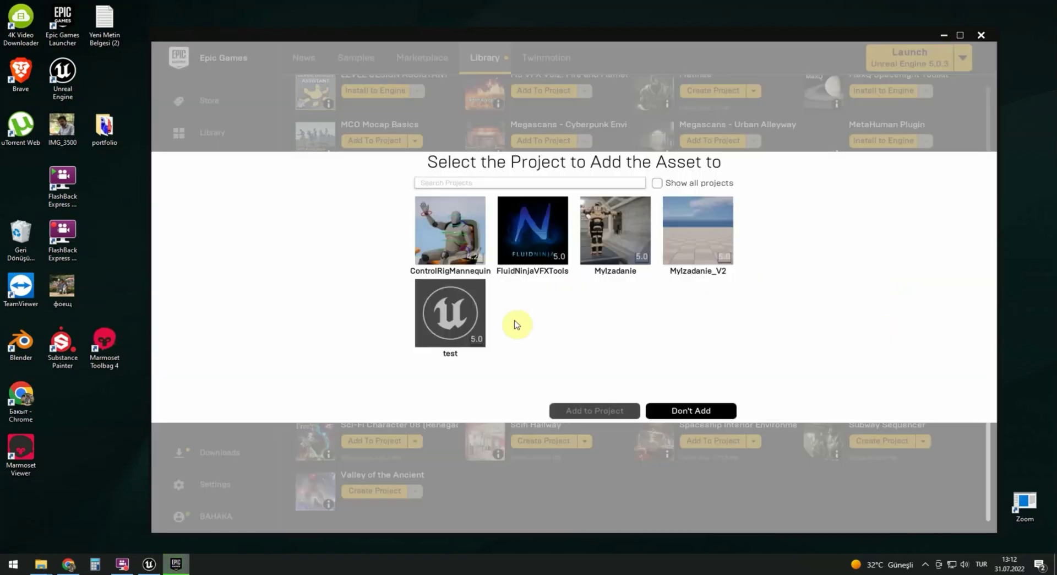
{"action": "left_click", "coordinate": [459, 320]}
{"action": "left_click", "coordinate": [605, 412]}
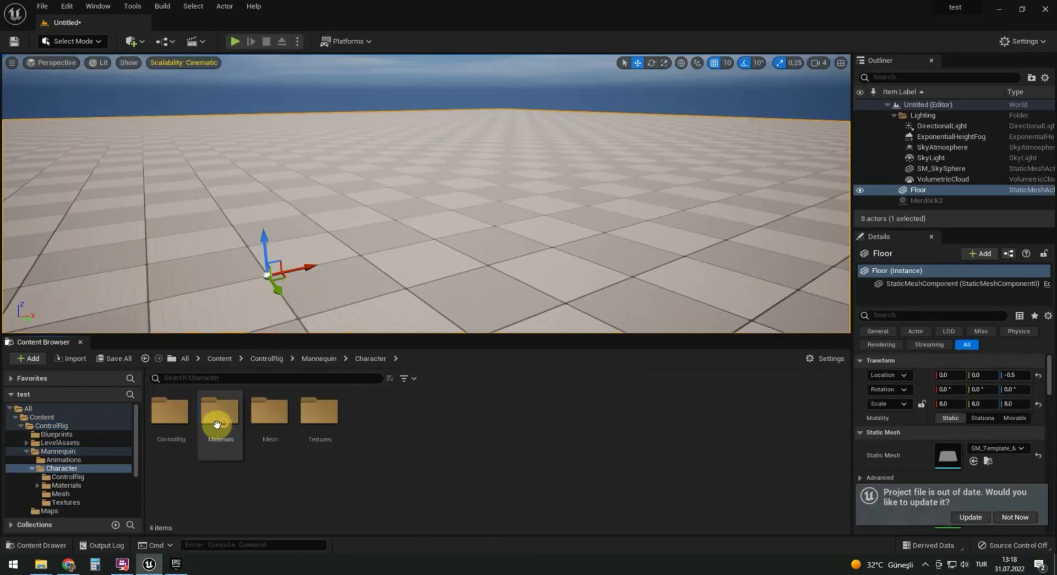
- Duplicate Mannequin_ControlRig and name the copy murdockCR
{"action": "double_click", "coordinate": [170, 413]}
{"action": "right_click", "coordinate": [172, 414]}
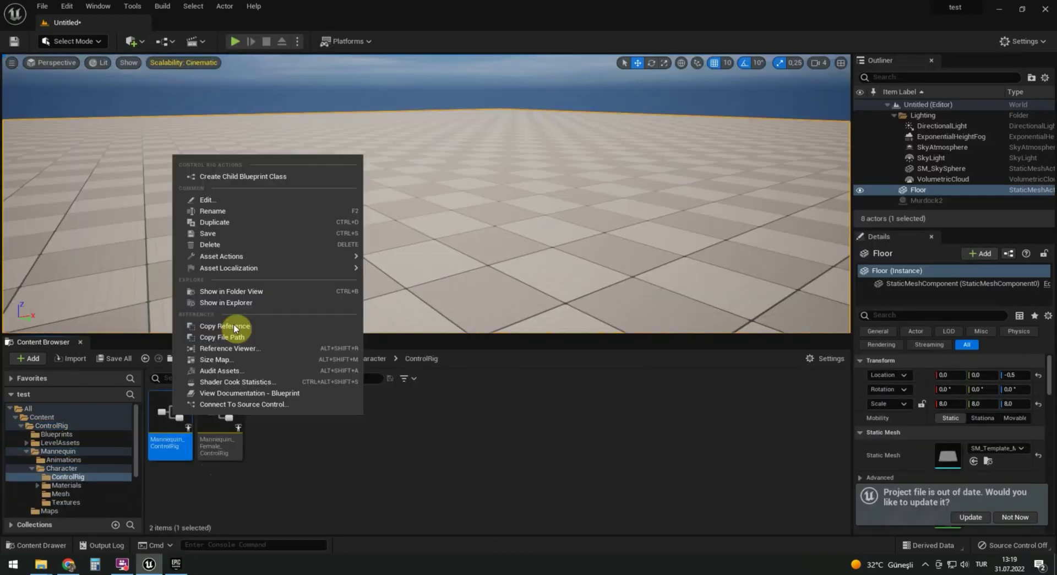
{"action": "left_click", "coordinate": [239, 224]}
{"action": "type", "text": "mu"}
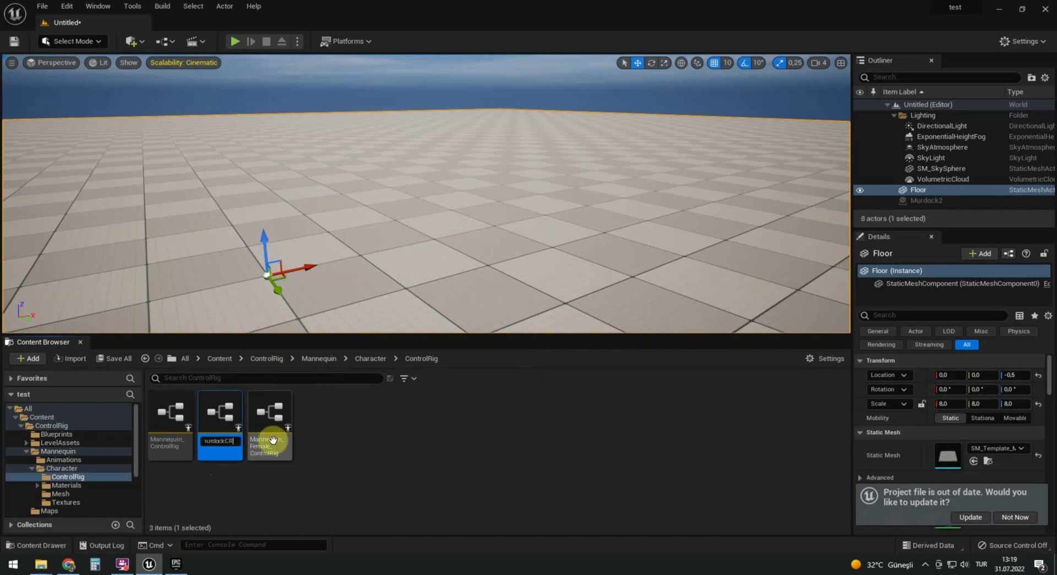
{"action": "key", "text": "Return"}
- Create a folder named CR inside ParagonMurdock/Characters/Heroes/Murdock
{"action": "left_click_drag", "start_coordinate": [136, 465], "coordinate": [136, 474]}
{"action": "left_click", "coordinate": [46, 479]}
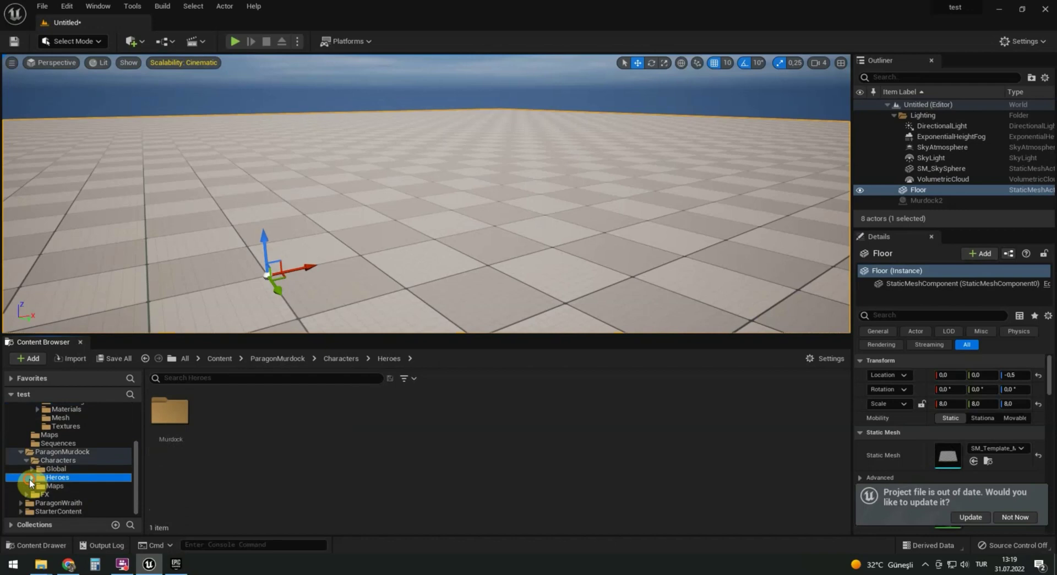
{"action": "left_click", "coordinate": [31, 478]}
{"action": "left_click", "coordinate": [65, 486]}
{"action": "right_click", "coordinate": [417, 490]}
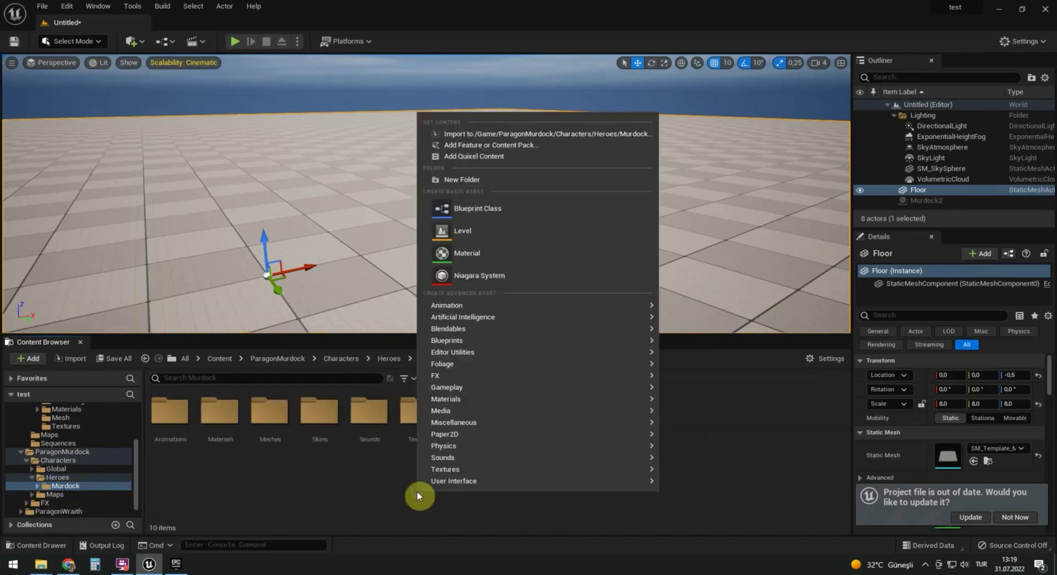
{"action": "left_click", "coordinate": [458, 181]}
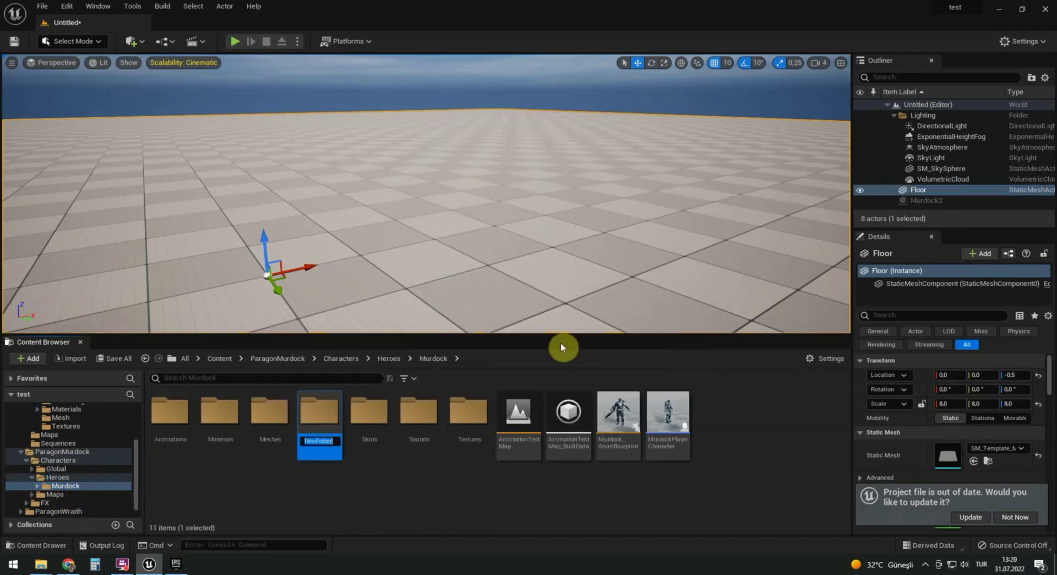
{"action": "type", "text": "CR"}
{"action": "key", "text": "Return"}
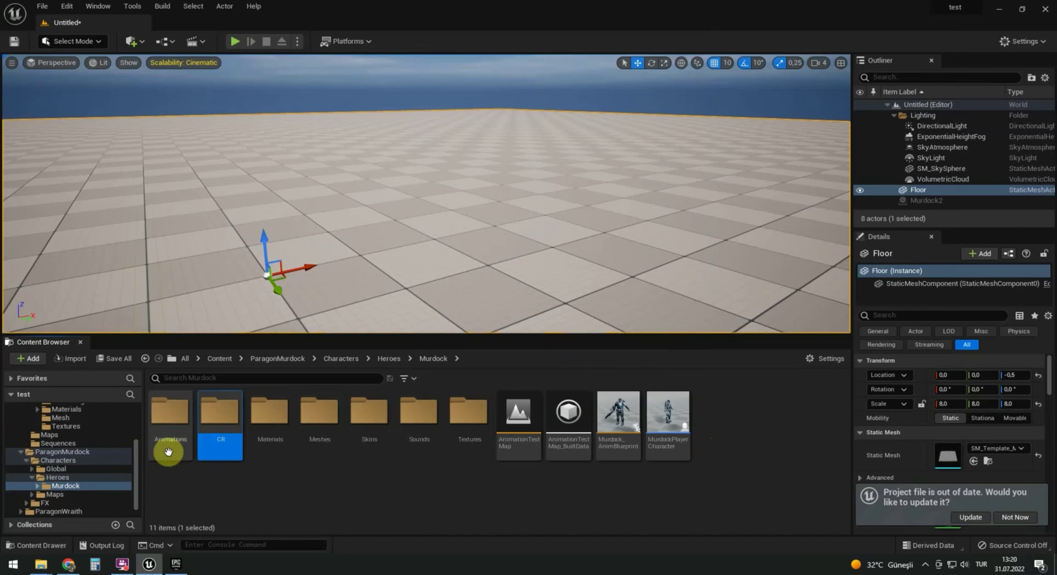
- Move murdockCR from the Mannequin's ControlRig folder into Murdock's CR folder
{"action": "scroll", "coordinate": [81, 439], "scroll_direction": "up", "scroll_amount": 2}
{"action": "left_click", "coordinate": [79, 438]}
{"action": "scroll", "coordinate": [137, 461], "scroll_direction": "down", "scroll_amount": 3}
{"action": "left_click_drag", "start_coordinate": [273, 461], "coordinate": [83, 488]}
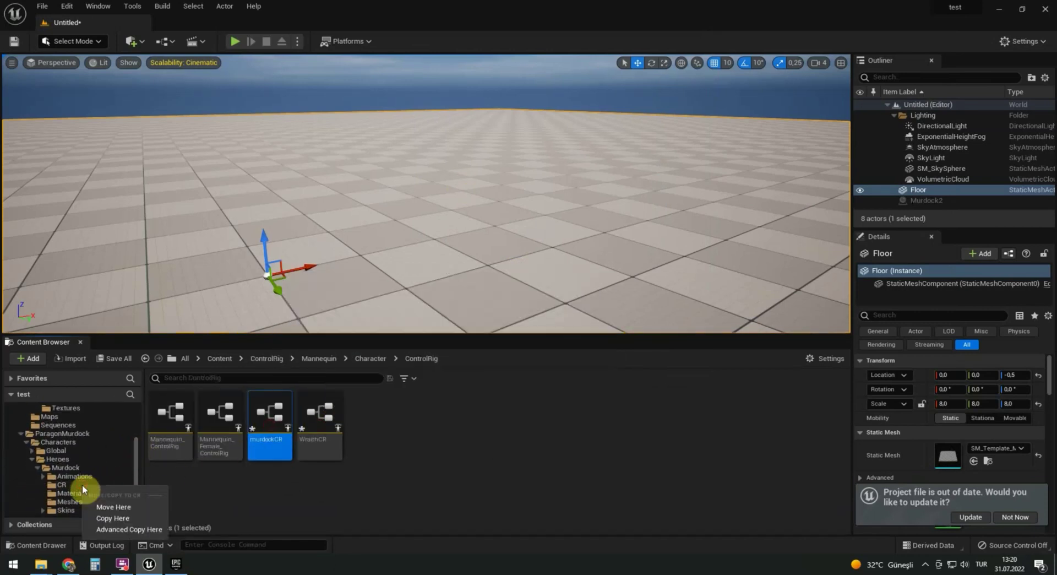
{"action": "left_click", "coordinate": [105, 506]}
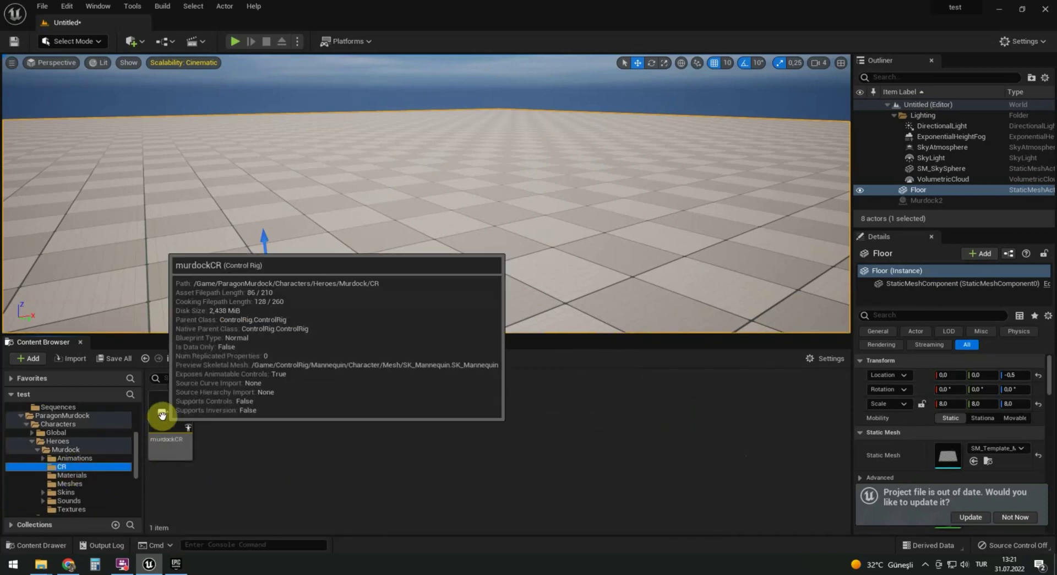
- Open the murdockCR control rig and set its preview mesh to Murdock
{"action": "left_click", "coordinate": [170, 422]}
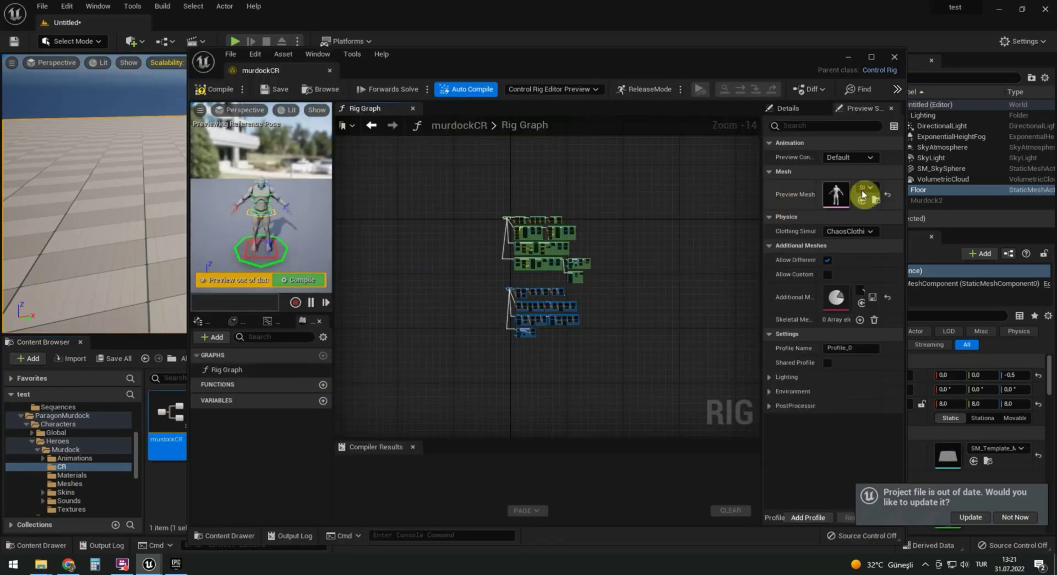
{"action": "left_click", "coordinate": [870, 188]}
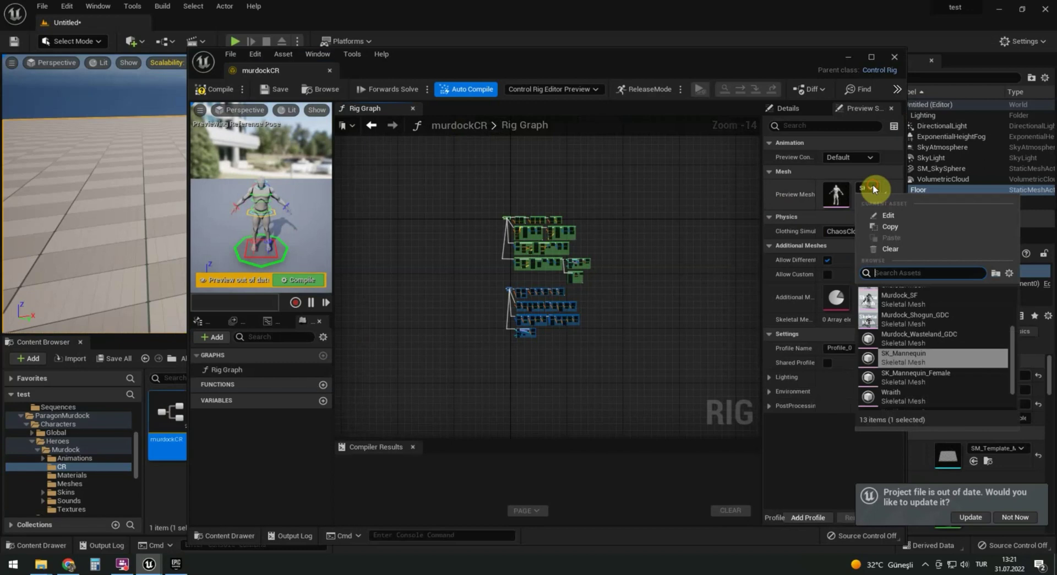
{"action": "left_click_drag", "start_coordinate": [1013, 366], "coordinate": [1014, 312]}
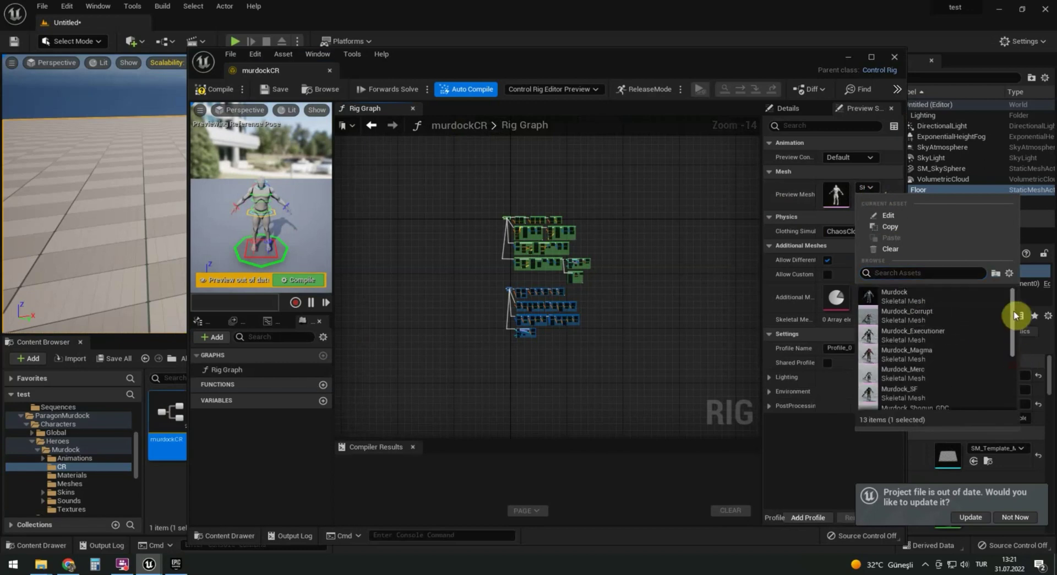
{"action": "left_click", "coordinate": [934, 297]}
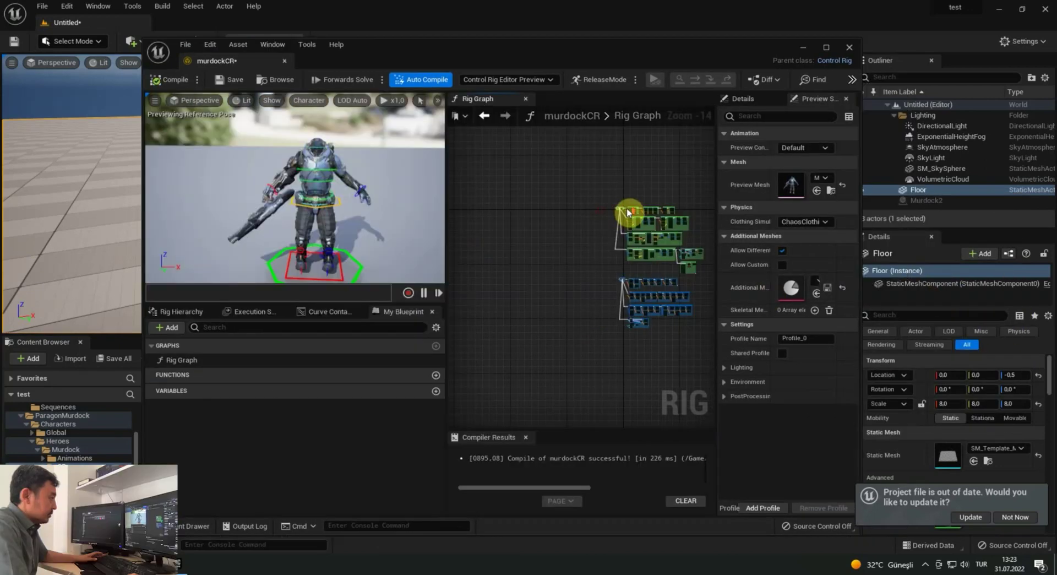
- Maximize the murdockCR editor and set the preview's bone drawing to All Hierarchy
{"action": "scroll", "coordinate": [601, 207], "scroll_direction": "up", "scroll_amount": 5}
{"action": "scroll", "coordinate": [601, 207], "scroll_direction": "up", "scroll_amount": 5}
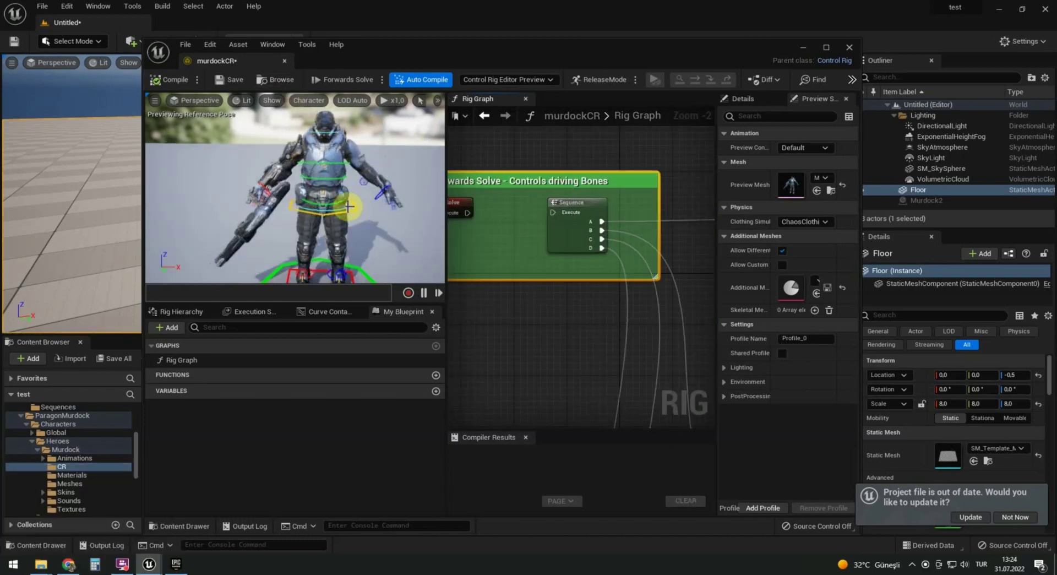
{"action": "left_click", "coordinate": [825, 48]}
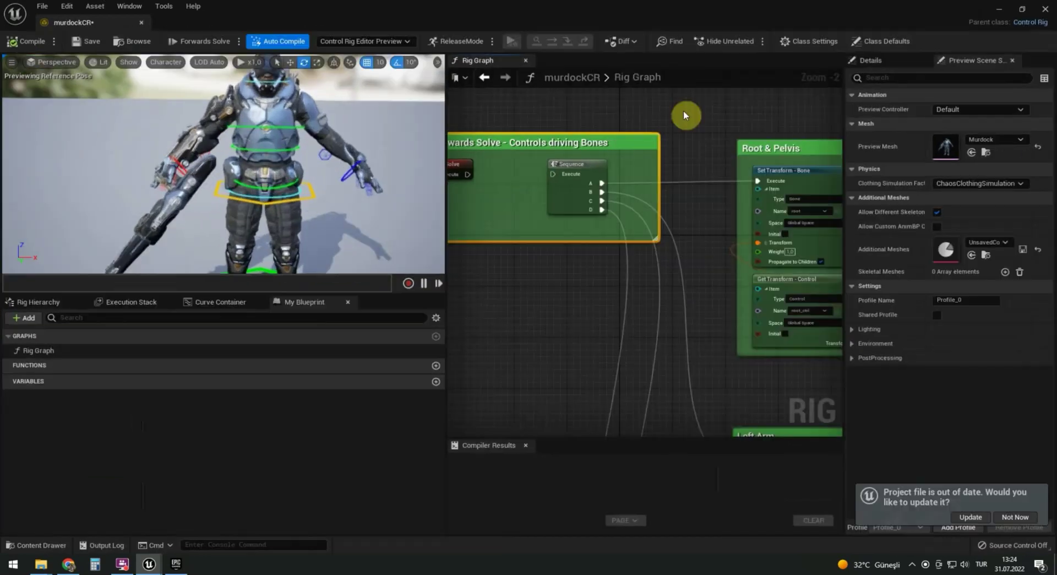
{"action": "left_click", "coordinate": [163, 63]}
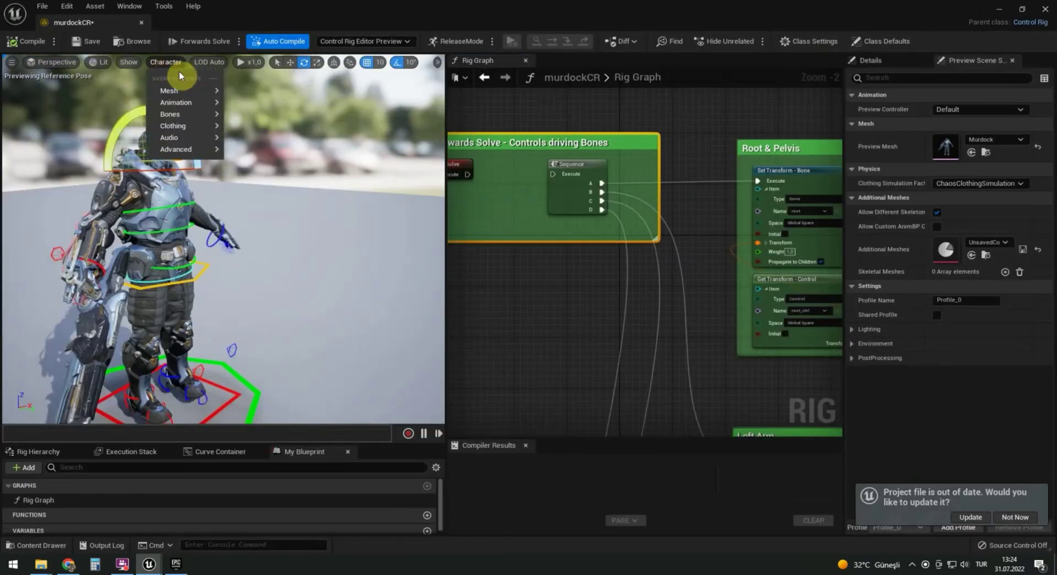
{"action": "mouse_move", "coordinate": [181, 114]}
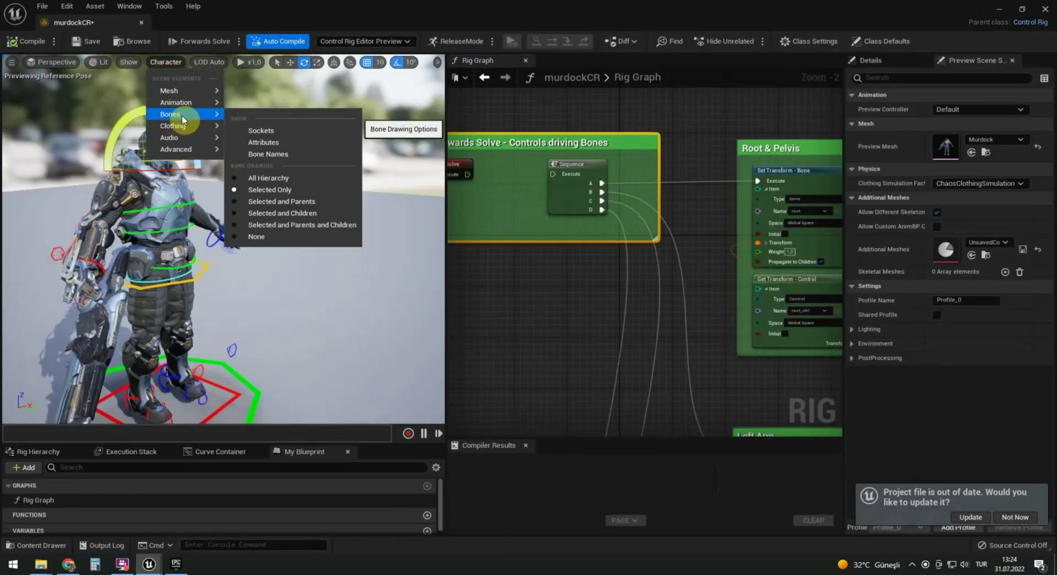
{"action": "left_click", "coordinate": [254, 179]}
- Set the offset transform of the yellow hexagonal control around the hips from its closest bone
{"action": "left_click", "coordinate": [335, 304]}
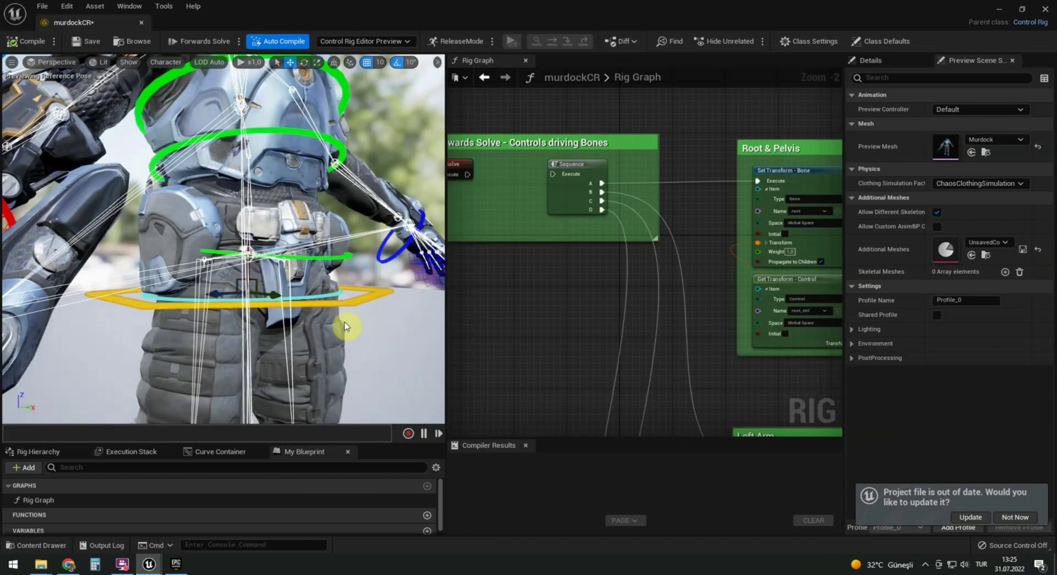
{"action": "left_click_drag", "start_coordinate": [344, 328], "coordinate": [325, 351], "text": "alt"}
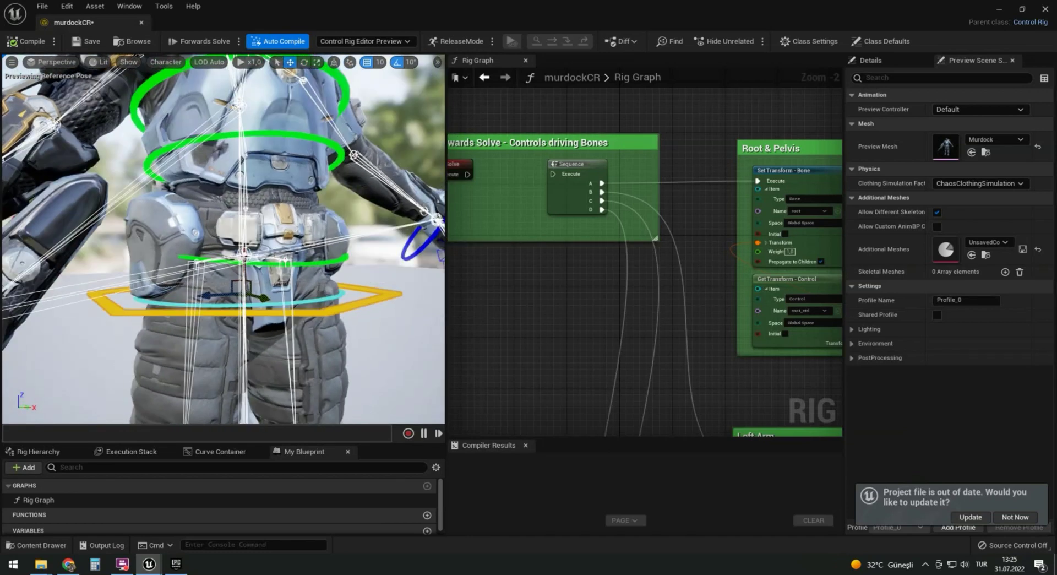
{"action": "right_click", "coordinate": [266, 312]}
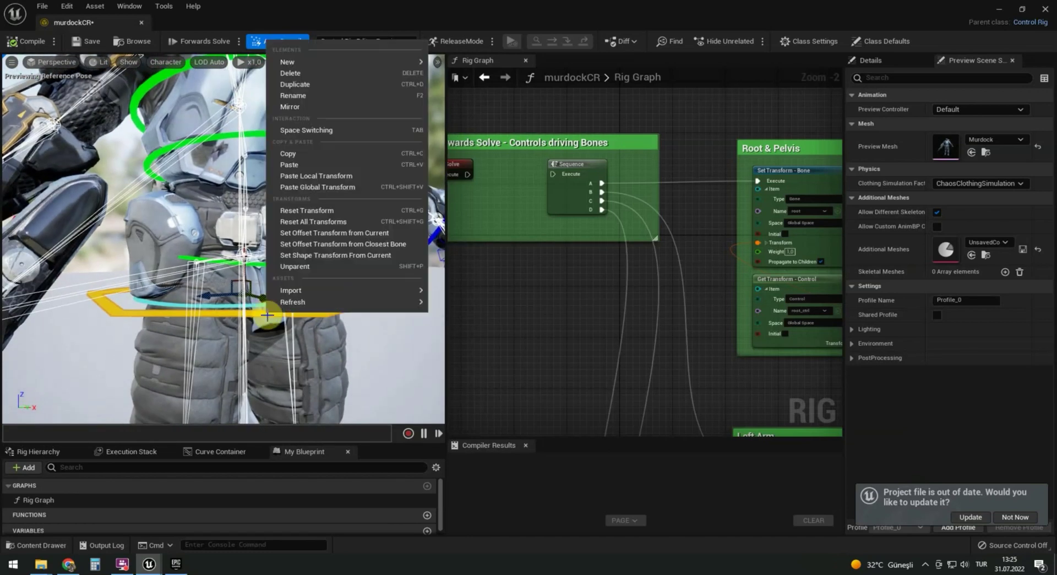
{"action": "left_click", "coordinate": [315, 245]}
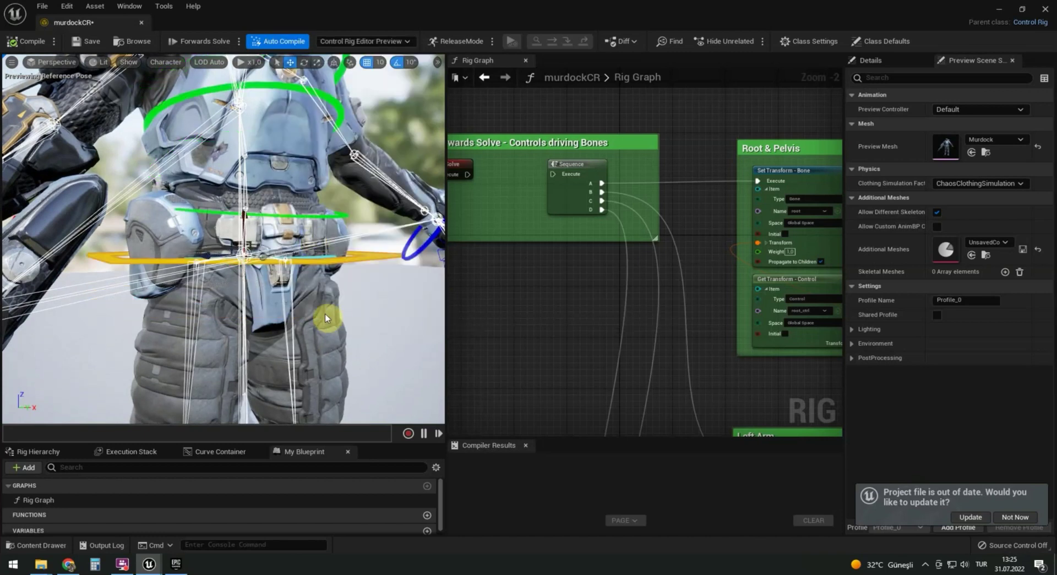
- Set the offset transform of the cyan hip control from its closest bone
{"action": "left_click_drag", "start_coordinate": [318, 274], "coordinate": [329, 283], "text": "alt"}
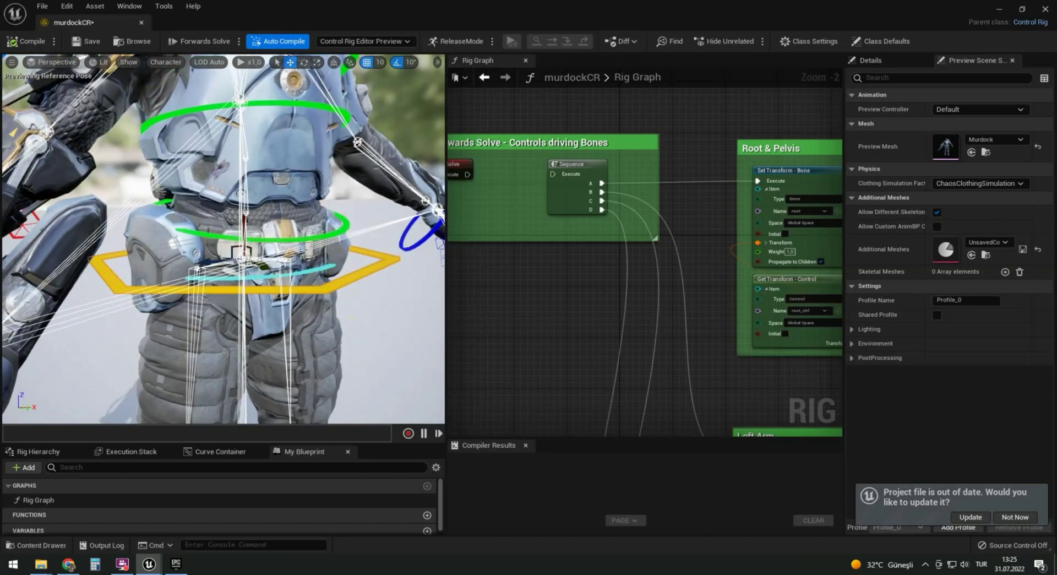
{"action": "right_click", "coordinate": [315, 271]}
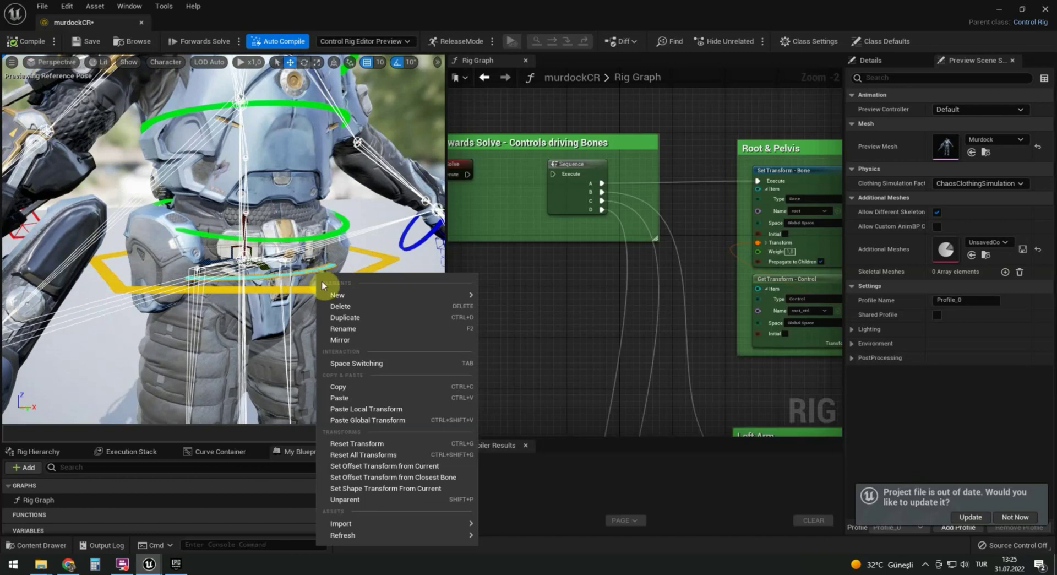
{"action": "left_click", "coordinate": [387, 478]}
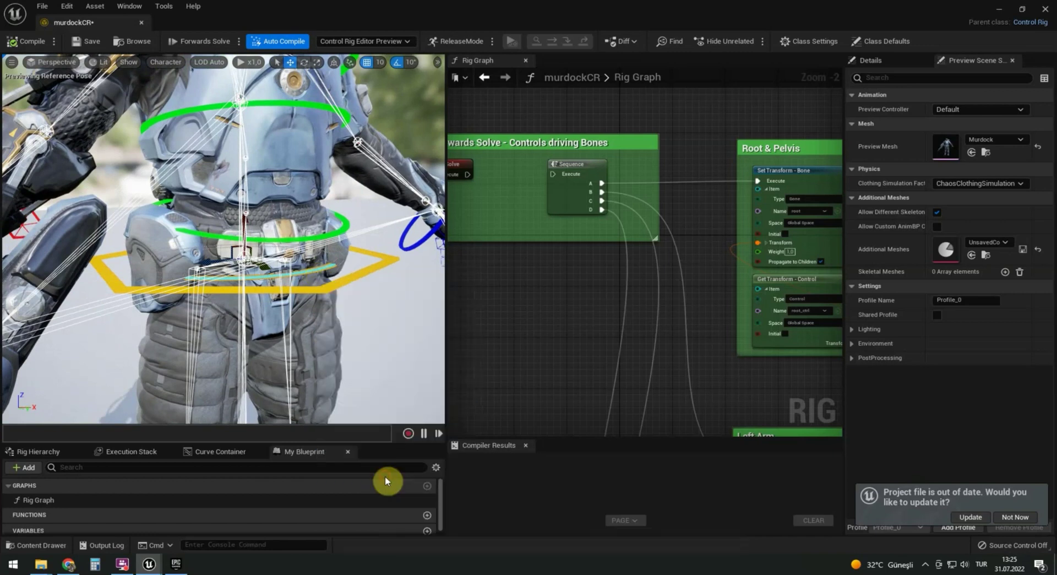
- Set the offset transforms of the three green spine controls, from waist to chest, from their closest bones
{"action": "left_click", "coordinate": [274, 240]}
{"action": "right_click", "coordinate": [254, 237]}
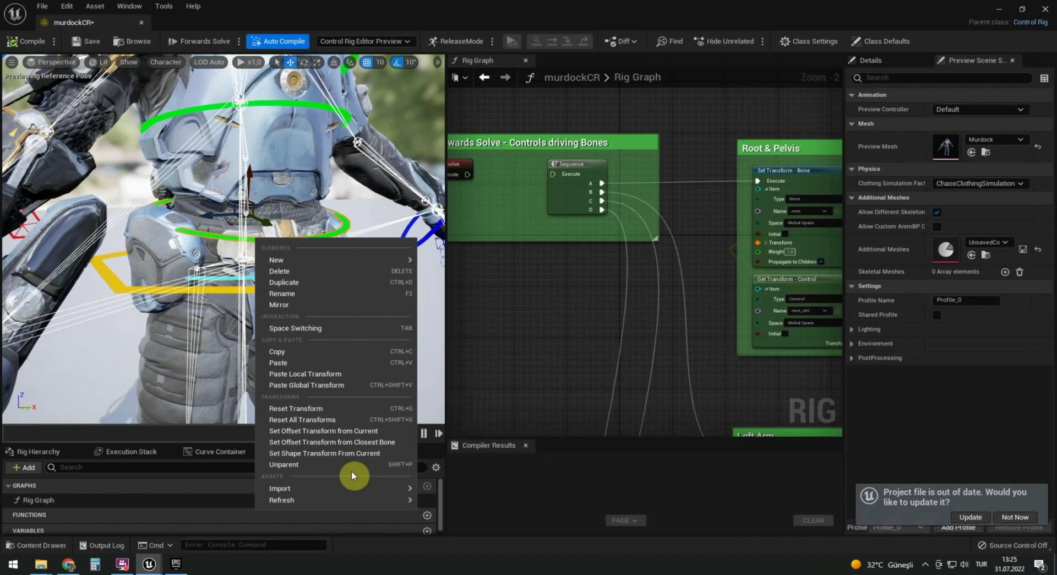
{"action": "left_click", "coordinate": [347, 443]}
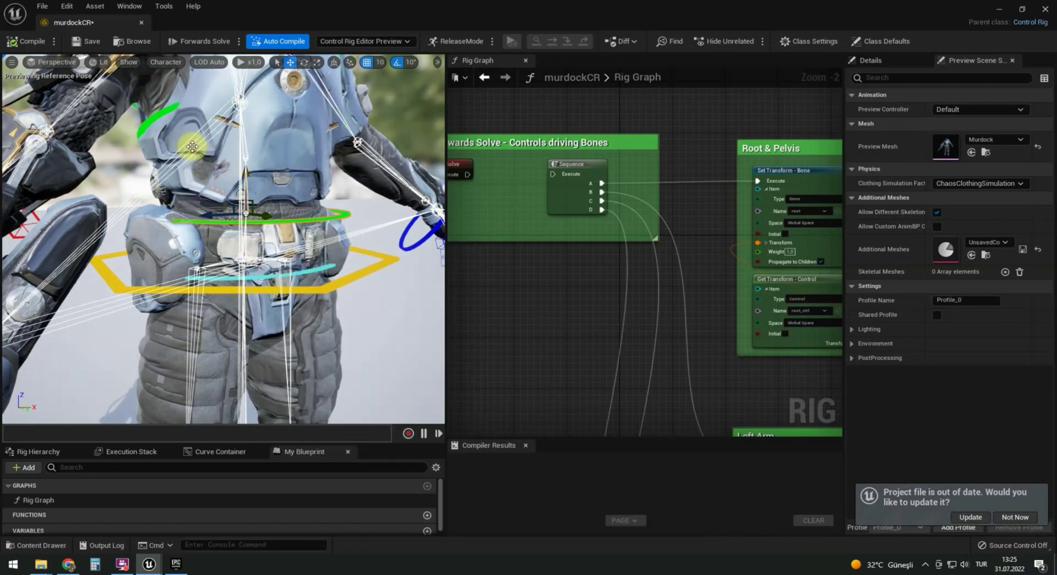
{"action": "left_click", "coordinate": [163, 116]}
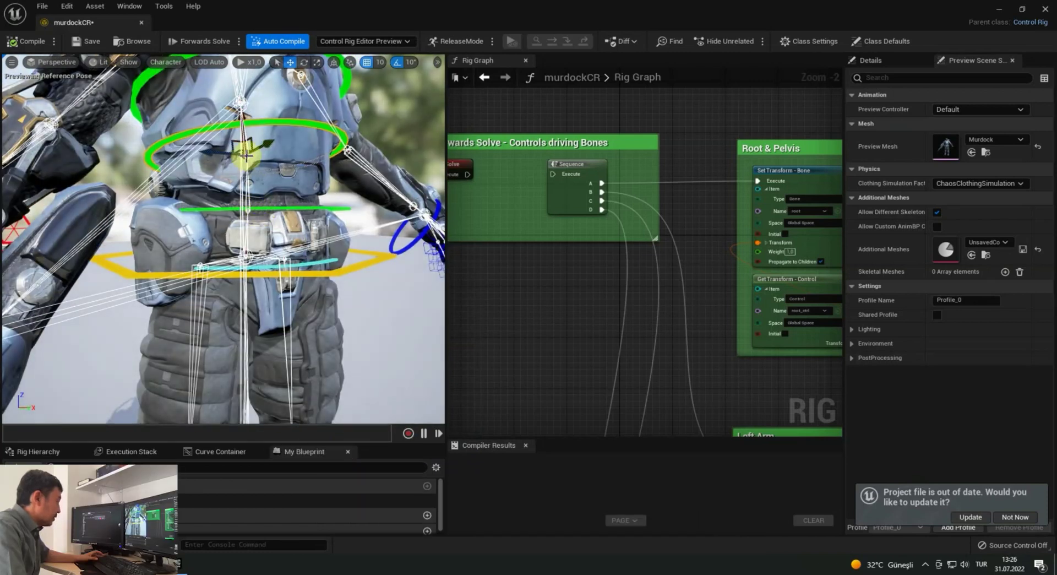
{"action": "right_click", "coordinate": [247, 155]}
{"action": "left_click", "coordinate": [296, 362]}
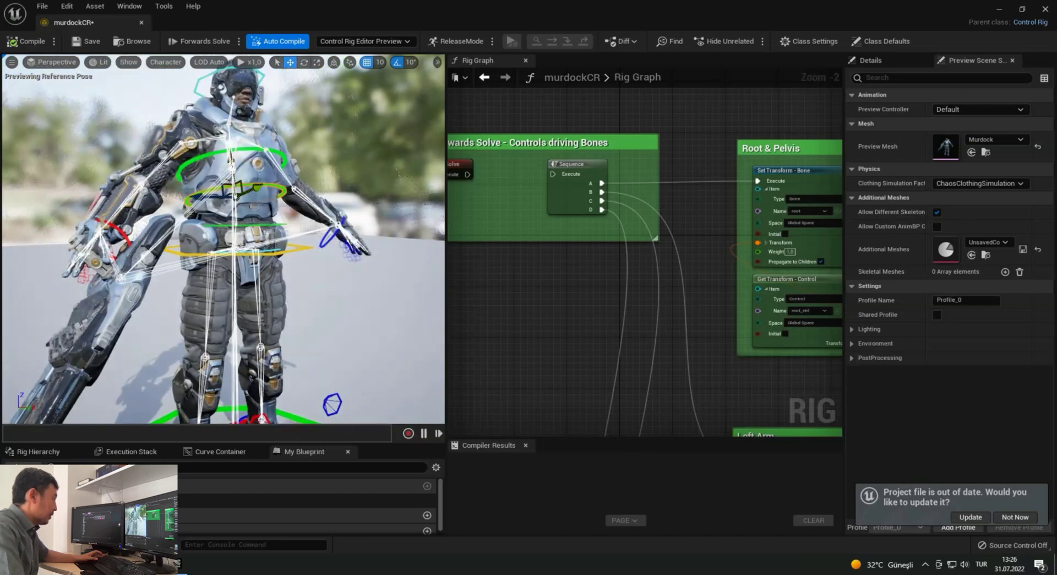
{"action": "scroll", "coordinate": [246, 165], "scroll_direction": "up", "scroll_amount": 5}
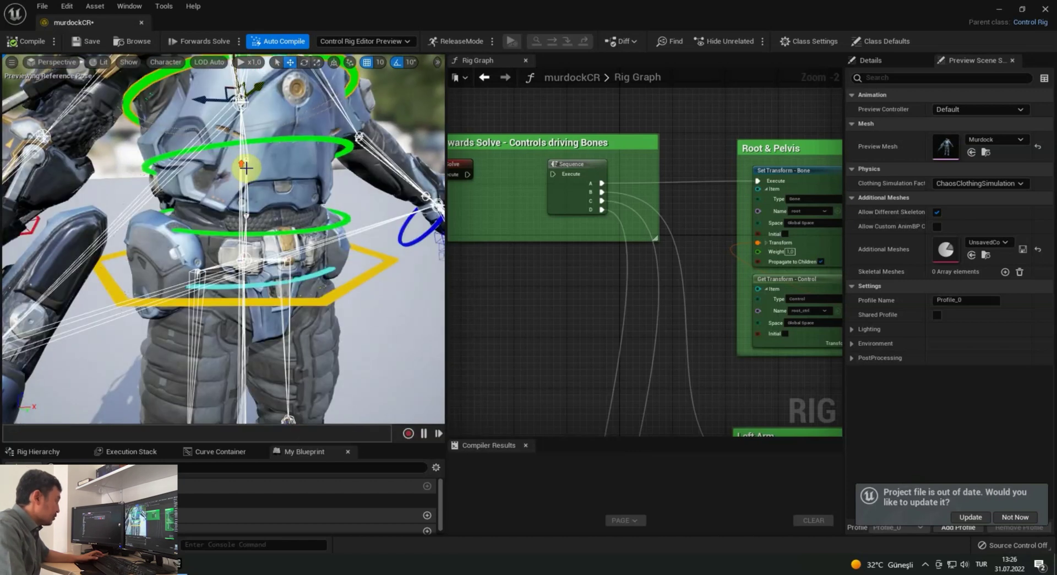
{"action": "right_click", "coordinate": [242, 103]}
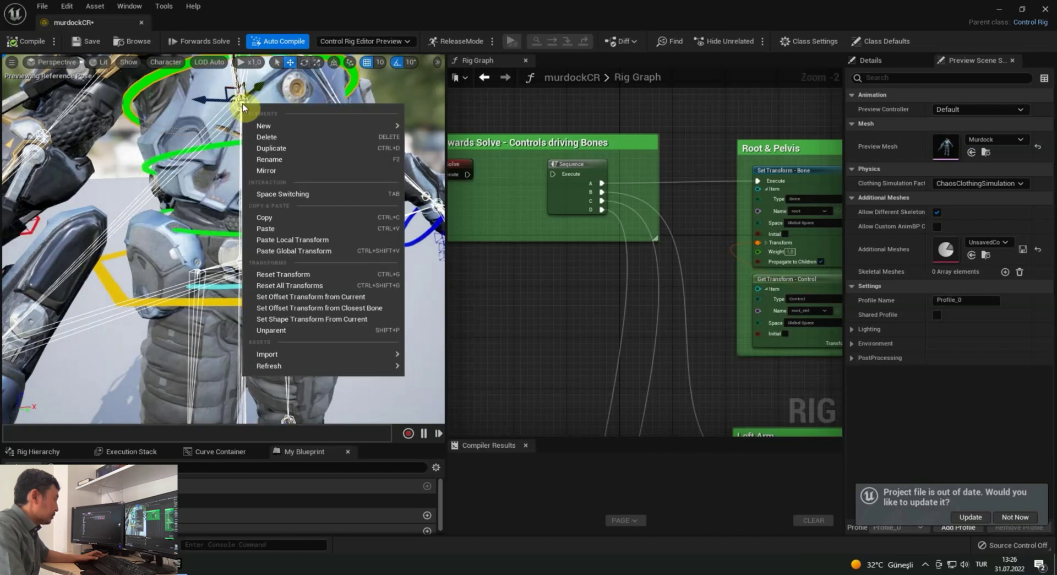
{"action": "left_click", "coordinate": [306, 309]}
{"action": "scroll", "coordinate": [276, 149], "scroll_direction": "down", "scroll_amount": 5}
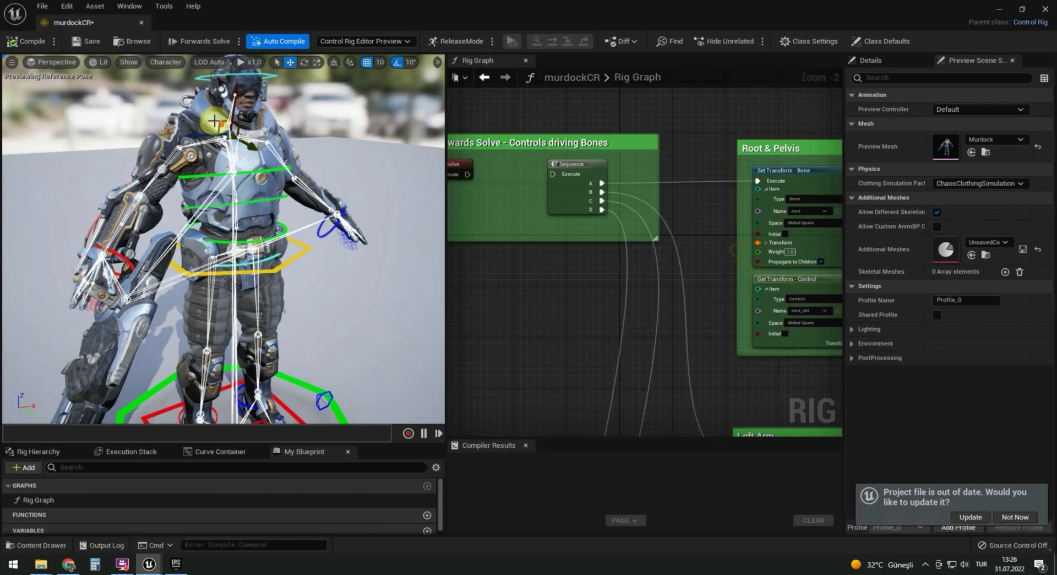
- Lock the shape scale proportions of neck_01_ctrl and enlarge its shape to 0.445, 0.445, 1.335
{"action": "mouse_move", "coordinate": [214, 121]}
{"action": "left_mouse_down", "text": "alt"}
{"action": "mouse_move", "coordinate": [243, 122]}
{"action": "mouse_move", "coordinate": [209, 113]}
{"action": "left_mouse_up", "text": "alt"}
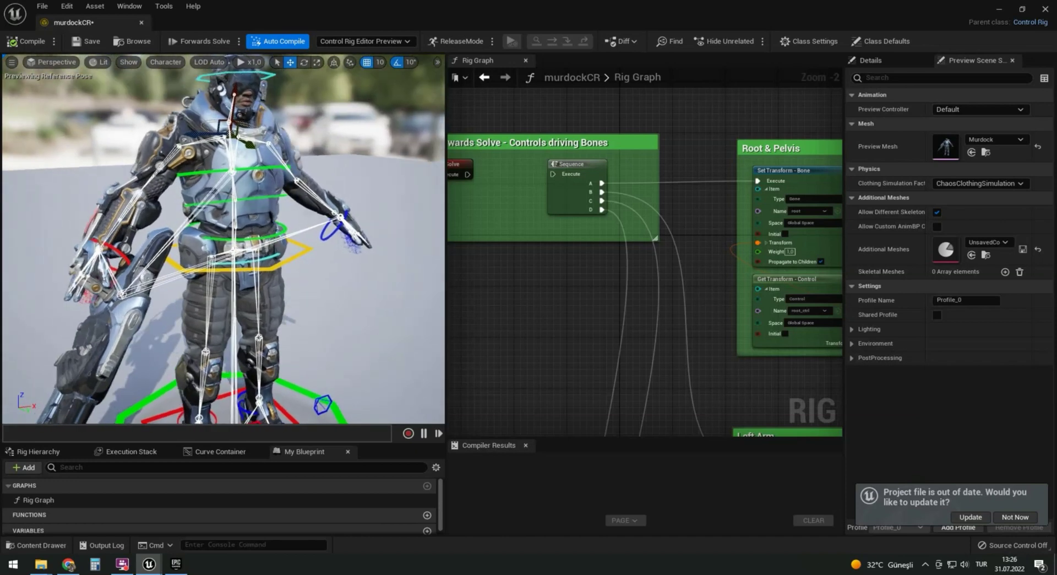
{"action": "right_click_drag", "start_coordinate": [198, 125], "coordinate": [255, 139]}
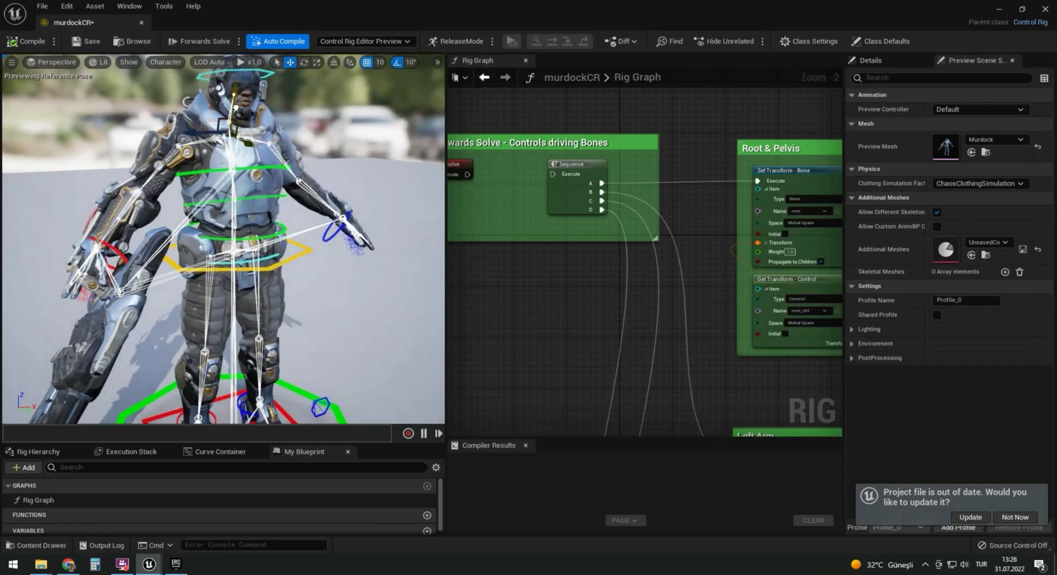
{"action": "right_click", "coordinate": [229, 122]}
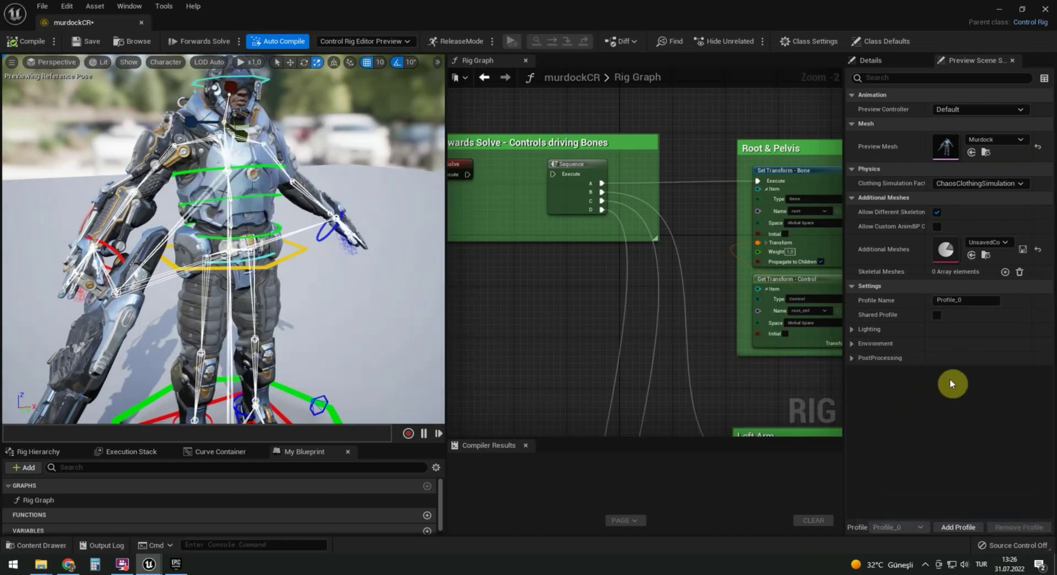
{"action": "left_click", "coordinate": [896, 59]}
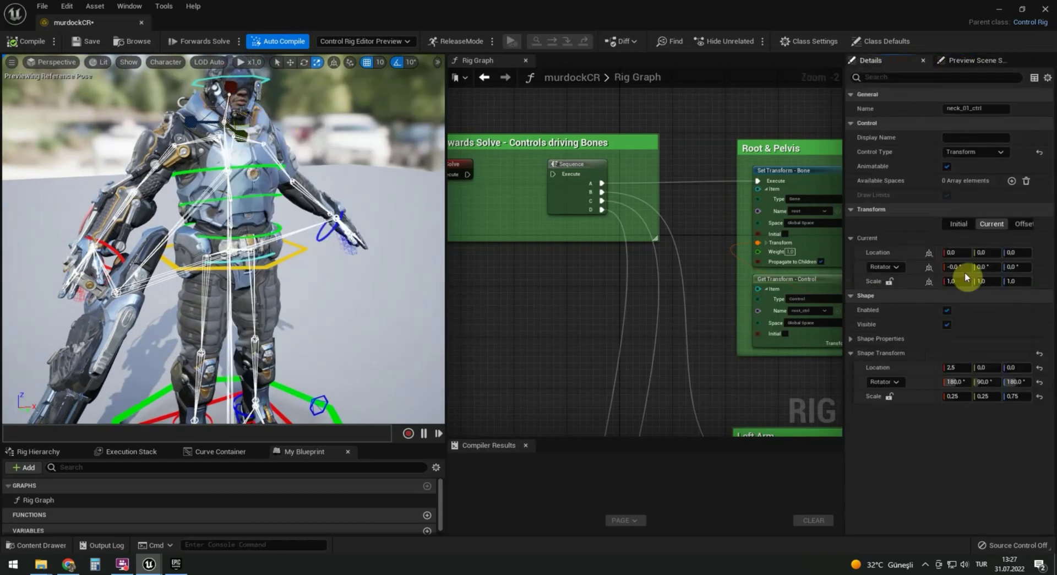
{"action": "left_click", "coordinate": [889, 396]}
{"action": "left_click_drag", "start_coordinate": [954, 396], "coordinate": [958, 397]}
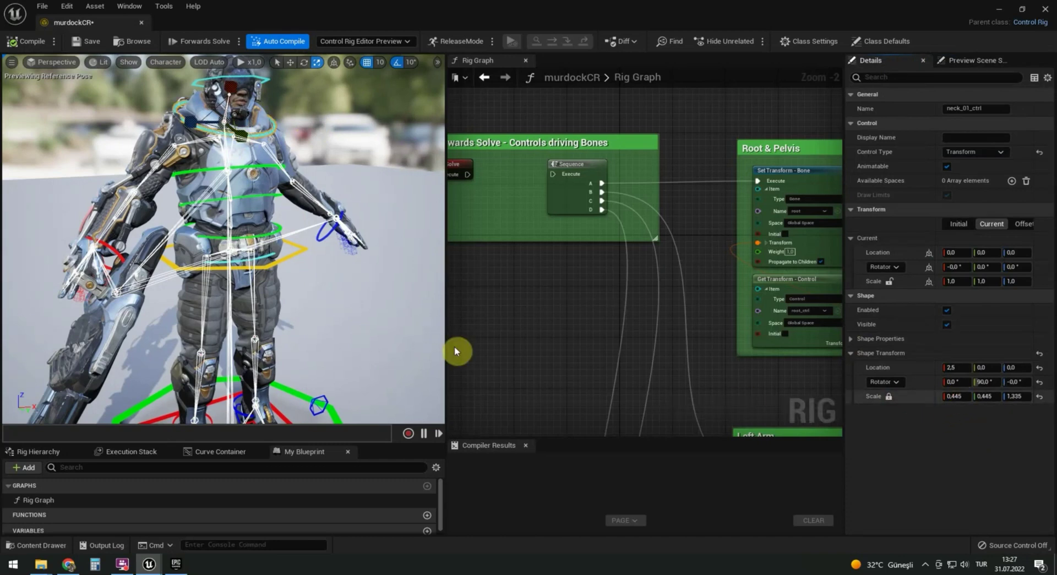
- Hide the character mesh in the preview and set the left clavicle control's offset transform from its closest bone
{"action": "left_click_drag", "start_coordinate": [316, 208], "coordinate": [264, 223], "text": "alt"}
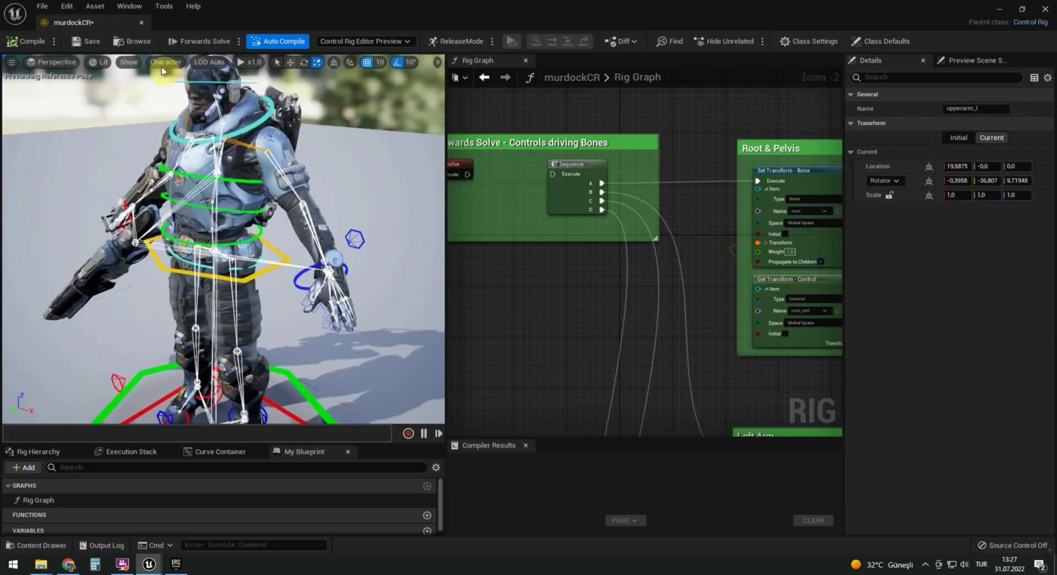
{"action": "left_click", "coordinate": [163, 65]}
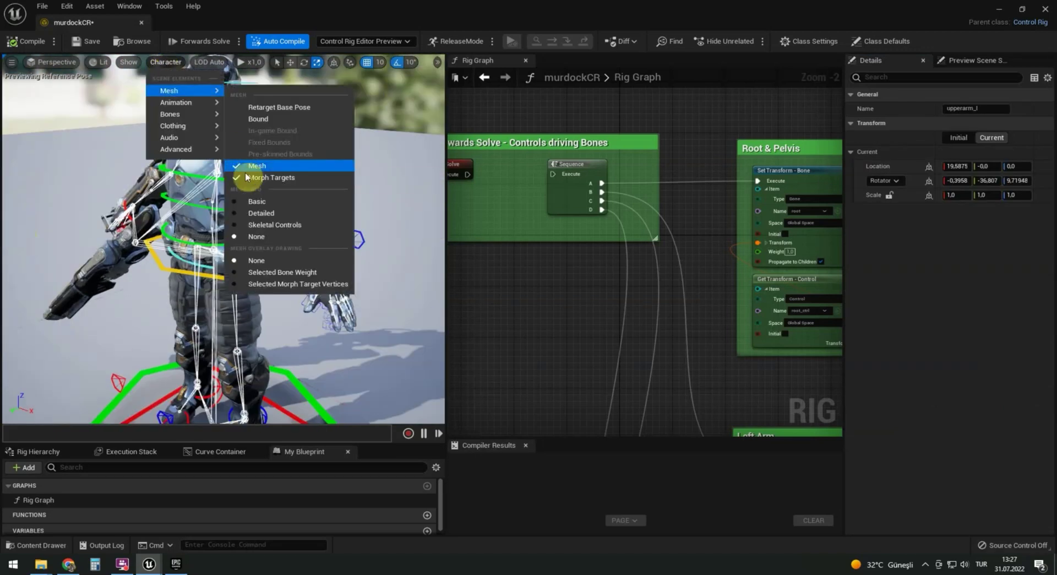
{"action": "left_click", "coordinate": [247, 166]}
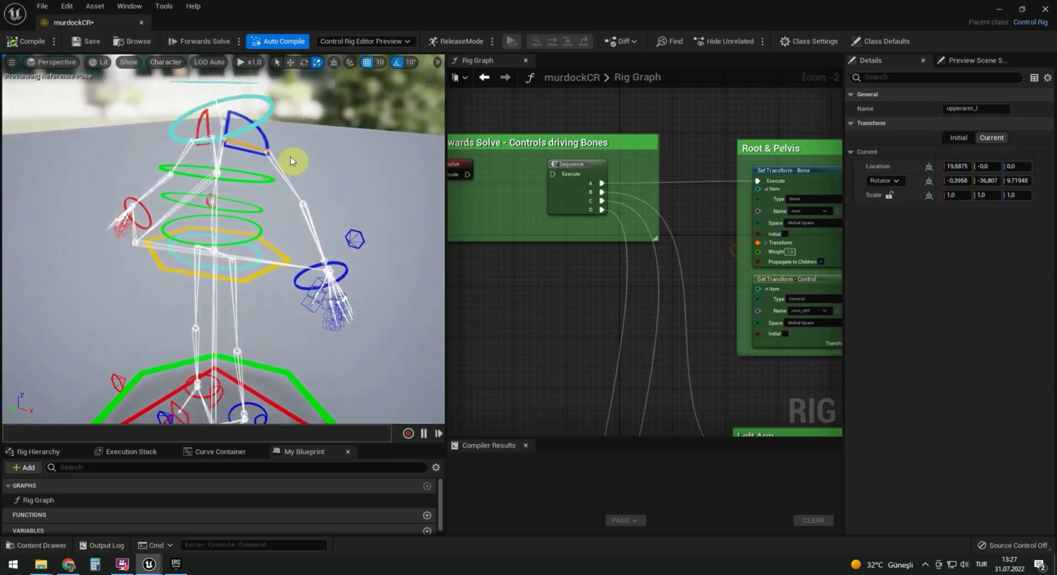
{"action": "right_click", "coordinate": [237, 166]}
{"action": "left_click", "coordinate": [302, 425]}
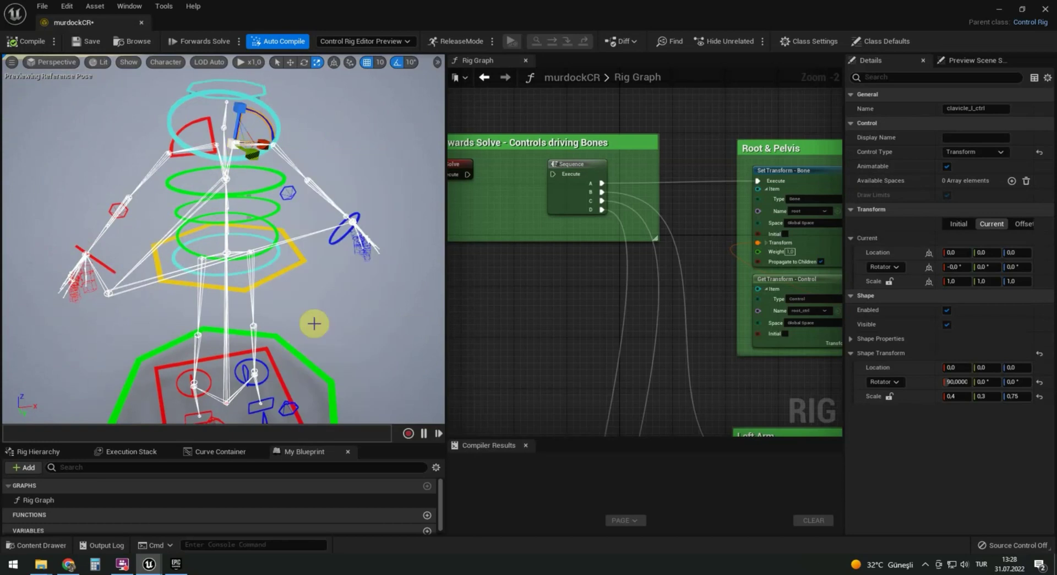
- Set the offset transform of hand_l_ctrl from its closest bone and show the character mesh again
{"action": "left_click", "coordinate": [361, 217]}
{"action": "left_click", "coordinate": [361, 217]}
{"action": "key", "text": "f"}
{"action": "right_click", "coordinate": [236, 246]}
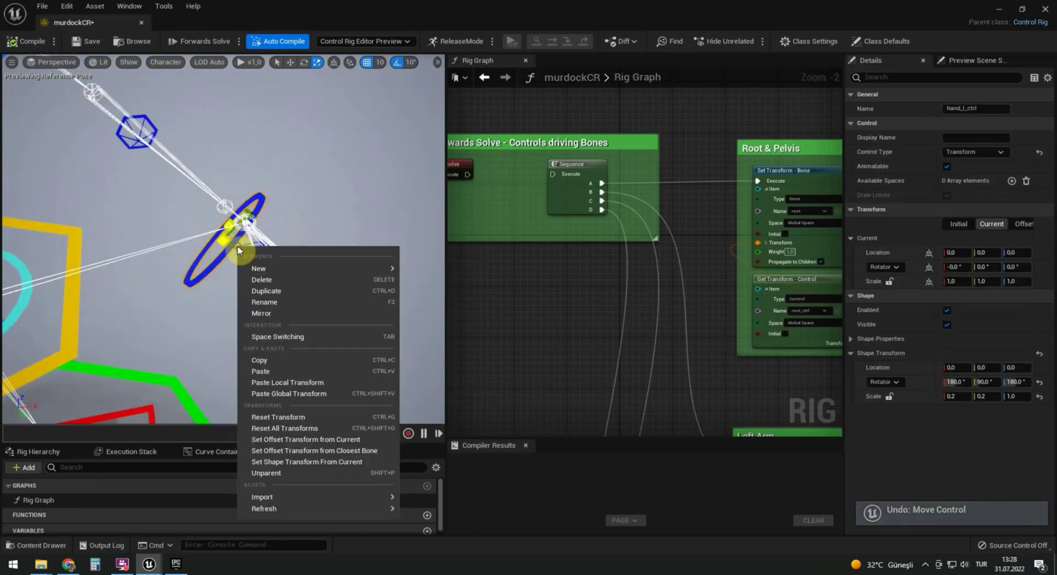
{"action": "left_click", "coordinate": [316, 449]}
{"action": "left_click", "coordinate": [166, 61]}
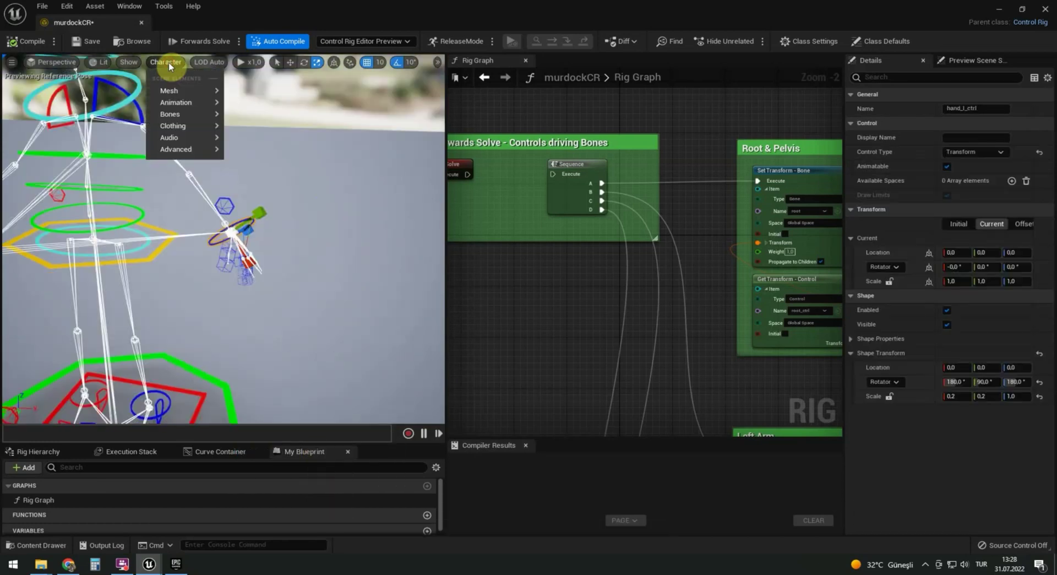
{"action": "mouse_move", "coordinate": [192, 92]}
{"action": "left_click", "coordinate": [271, 167]}
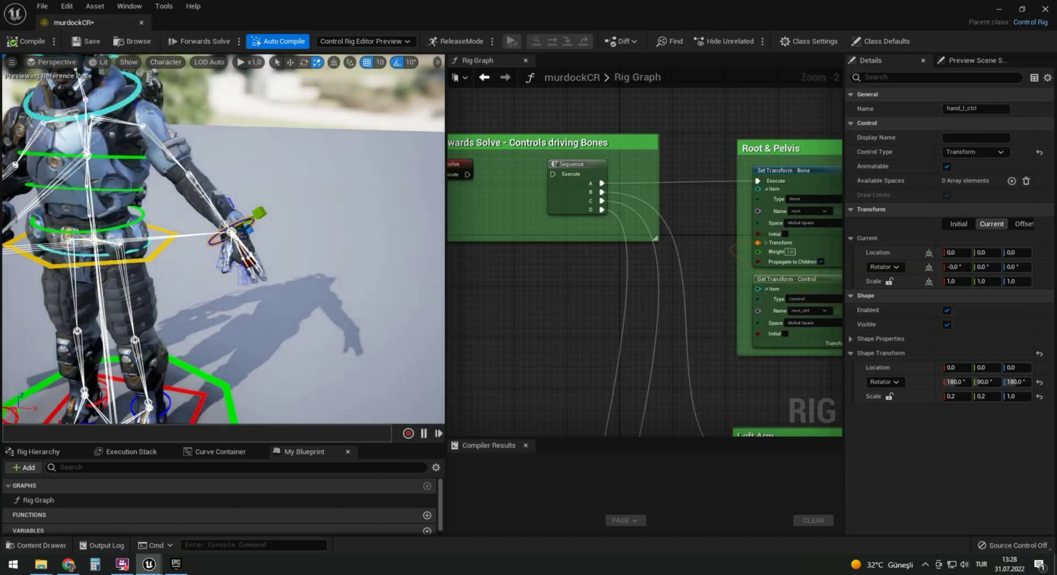
- Lock the shape scale proportions of clavicle_l_ctrl and enlarge its shape around the left shoulder
{"action": "left_click", "coordinate": [137, 102]}
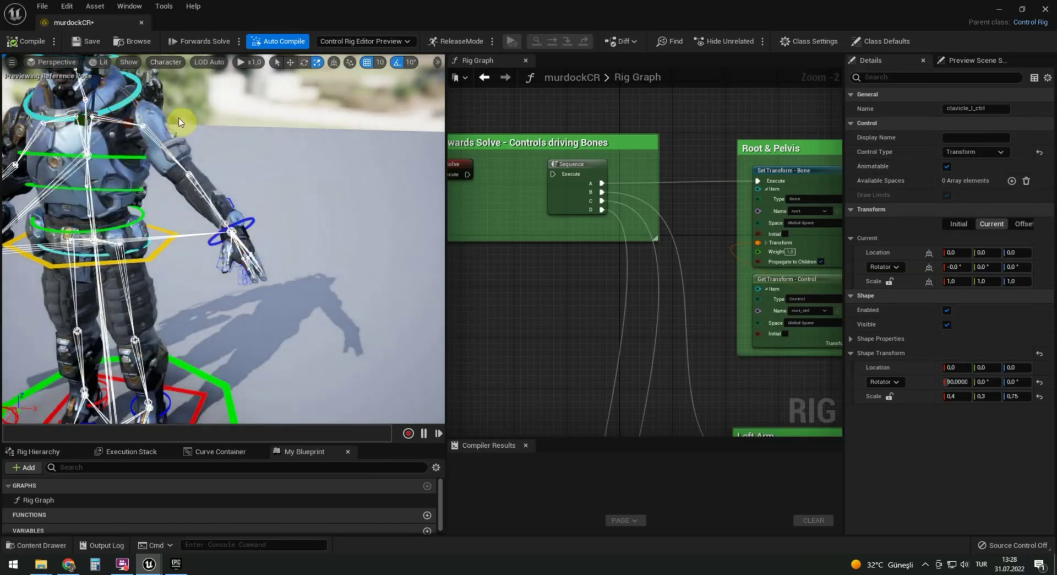
{"action": "left_click", "coordinate": [889, 395]}
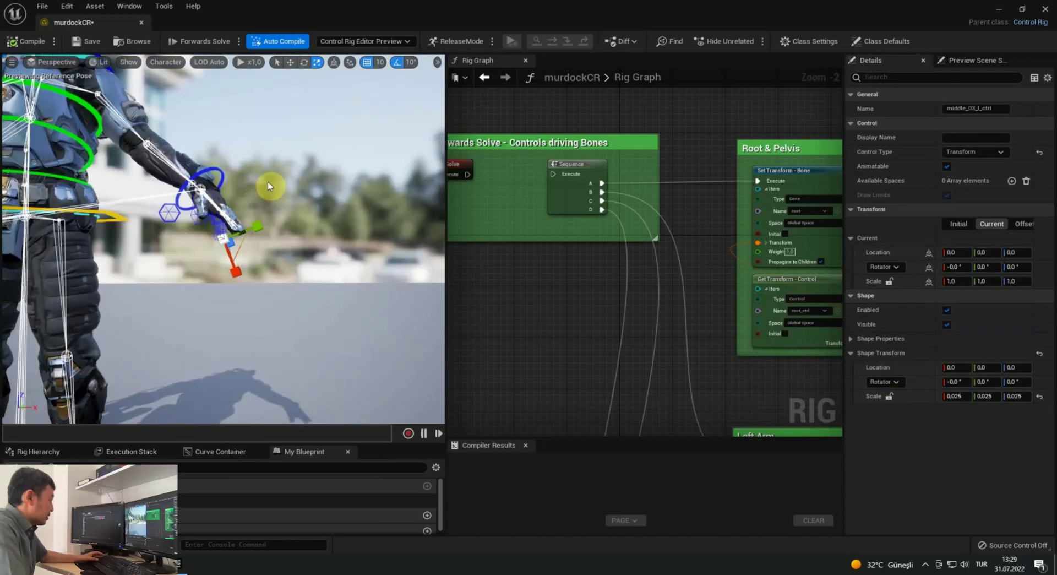
{"action": "middle_click_drag", "start_coordinate": [237, 169], "coordinate": [186, 91]}
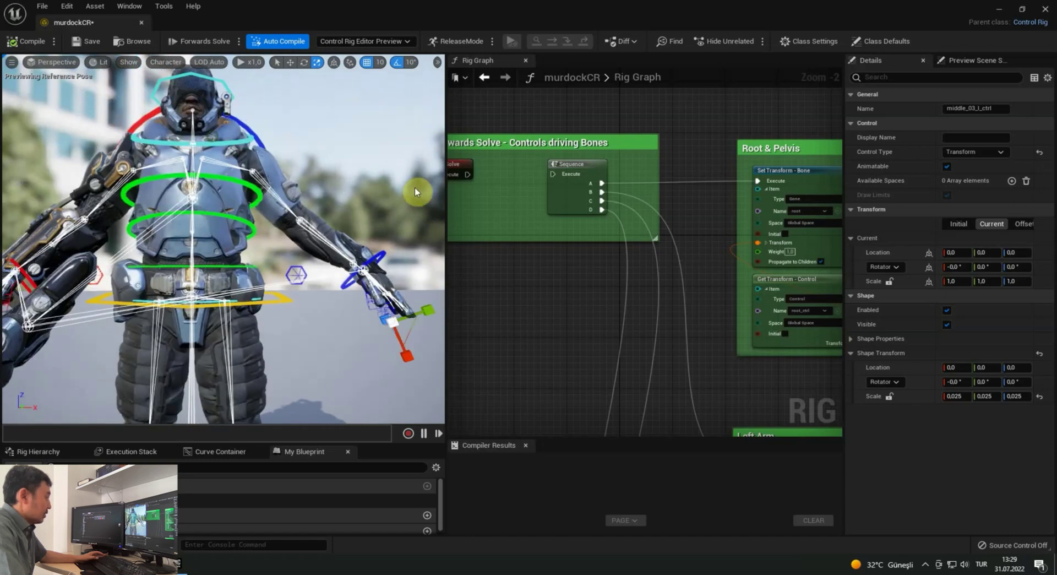
{"action": "left_click_drag", "start_coordinate": [467, 176], "coordinate": [557, 175]}
{"action": "left_click", "coordinate": [495, 258]}
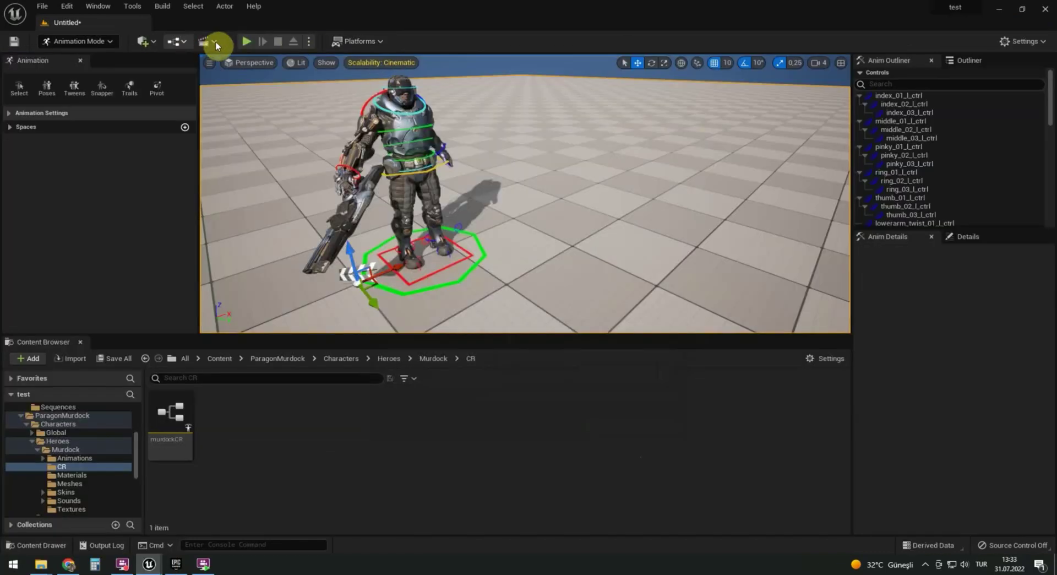
- Add a level sequence and choose the Murdock folder under ParagonMurdock/Characters/Heroes as its save location
{"action": "left_click", "coordinate": [215, 41]}
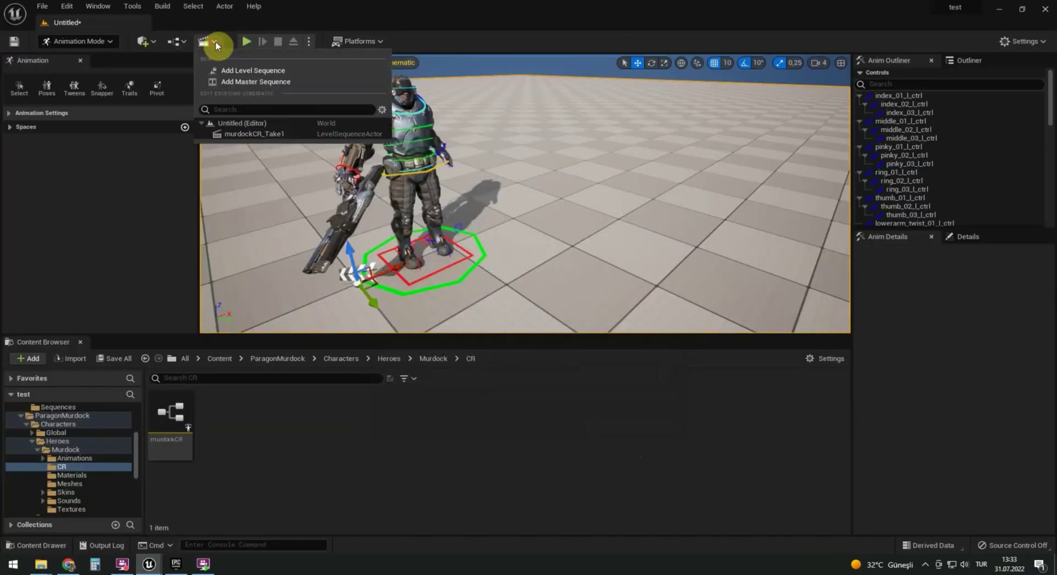
{"action": "left_click", "coordinate": [255, 74]}
{"action": "double_click", "coordinate": [273, 170]}
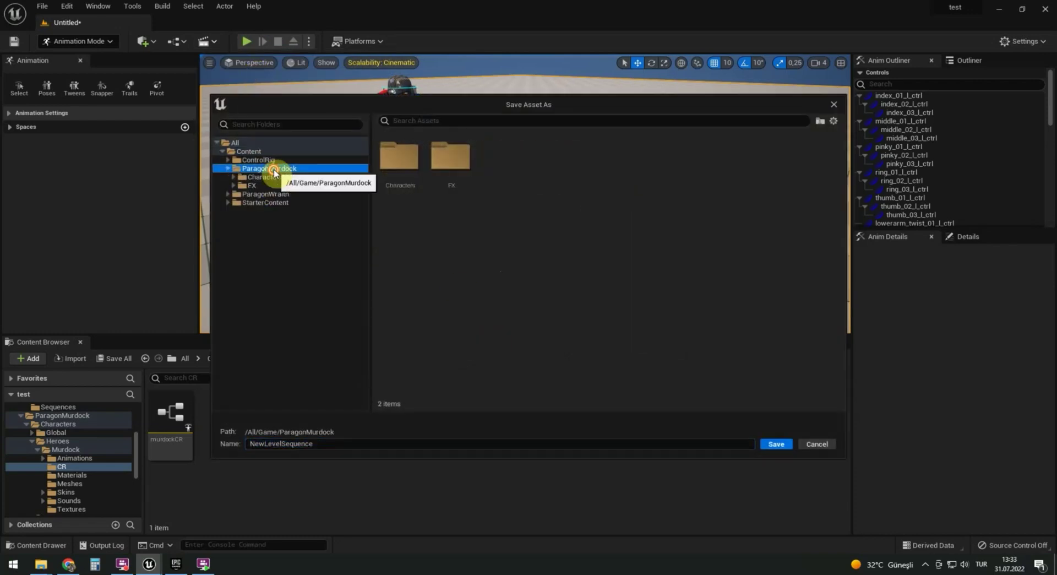
{"action": "double_click", "coordinate": [265, 178]}
{"action": "double_click", "coordinate": [264, 194]}
{"action": "left_click", "coordinate": [273, 202]}
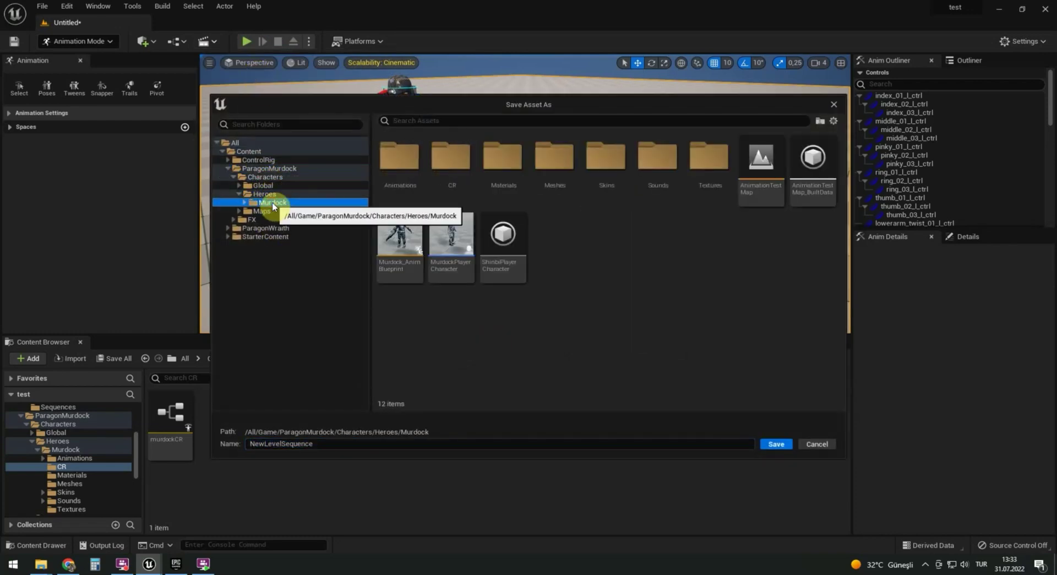
- Create a Sequences folder inside the Murdock folder and save the level sequence there as NewLevelSequence
{"action": "right_click", "coordinate": [602, 290]}
{"action": "left_click", "coordinate": [623, 308]}
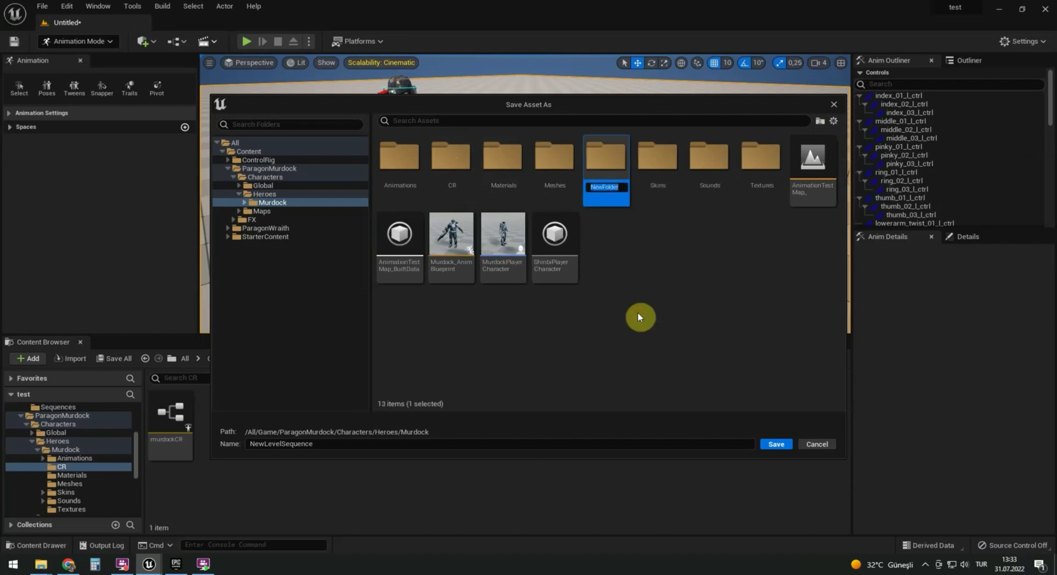
{"action": "type", "text": "Sequences"}
{"action": "key", "text": "Return"}
{"action": "double_click", "coordinate": [616, 166]}
{"action": "left_click", "coordinate": [767, 443]}
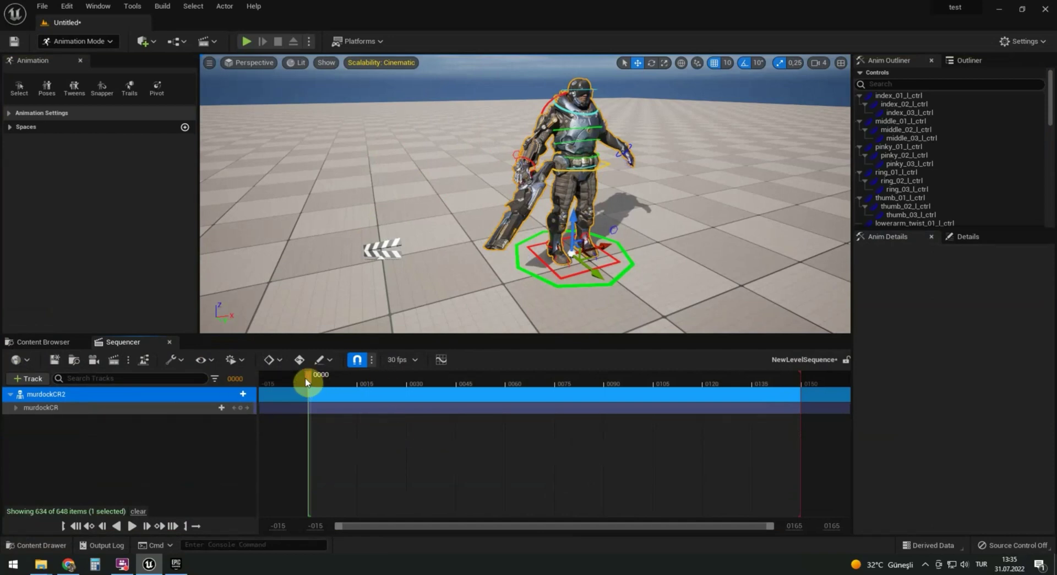
- Move the playhead to frame -7 and expand the murdockCR track to list its controls
{"action": "left_click_drag", "start_coordinate": [308, 381], "coordinate": [286, 382]}
{"action": "left_click", "coordinate": [16, 410]}
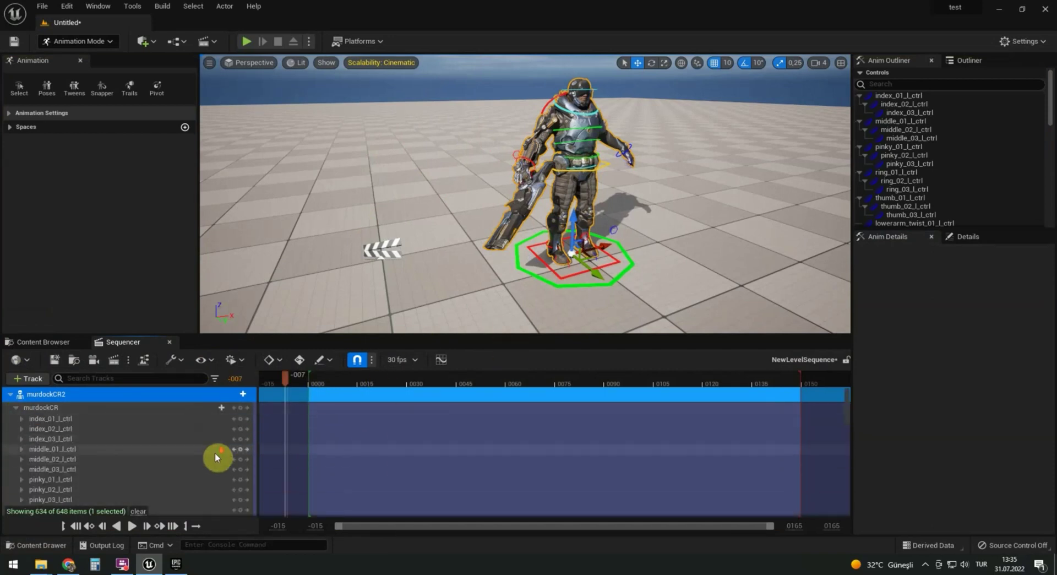
{"action": "scroll", "coordinate": [216, 449], "scroll_direction": "down", "scroll_amount": 5}
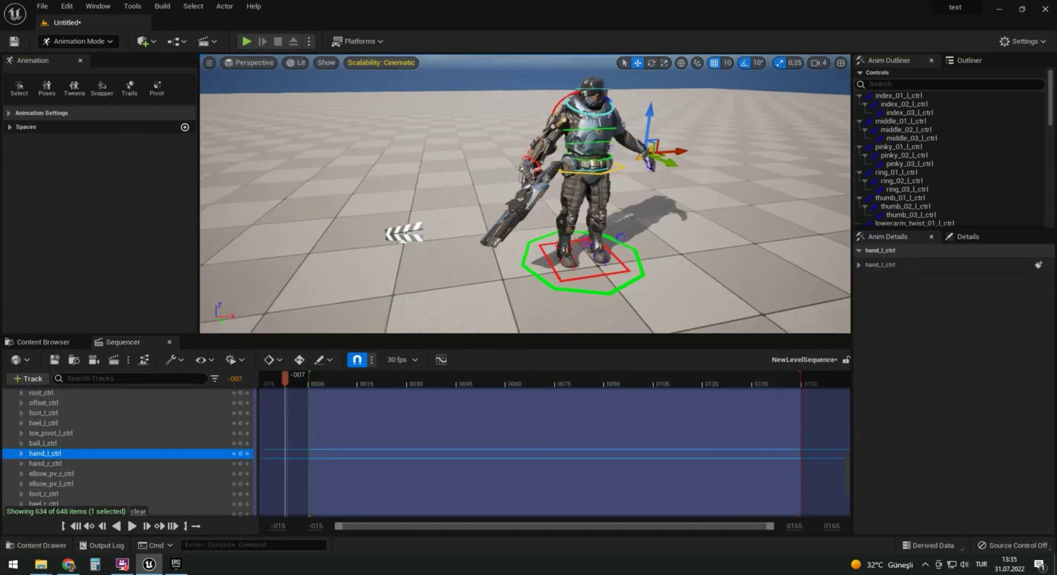
- Move hand_l_ctrl inward and down beside the body, and turn off the viewport's grid, rotation and scale snapping
{"action": "right_click_drag", "start_coordinate": [819, 217], "coordinate": [502, 197]}
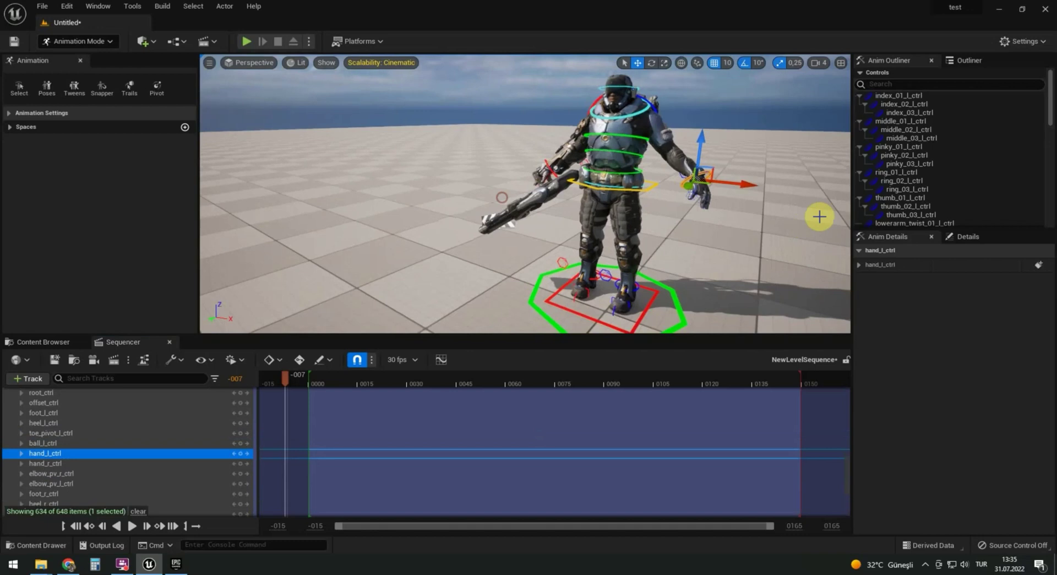
{"action": "left_click_drag", "start_coordinate": [753, 184], "coordinate": [693, 205]}
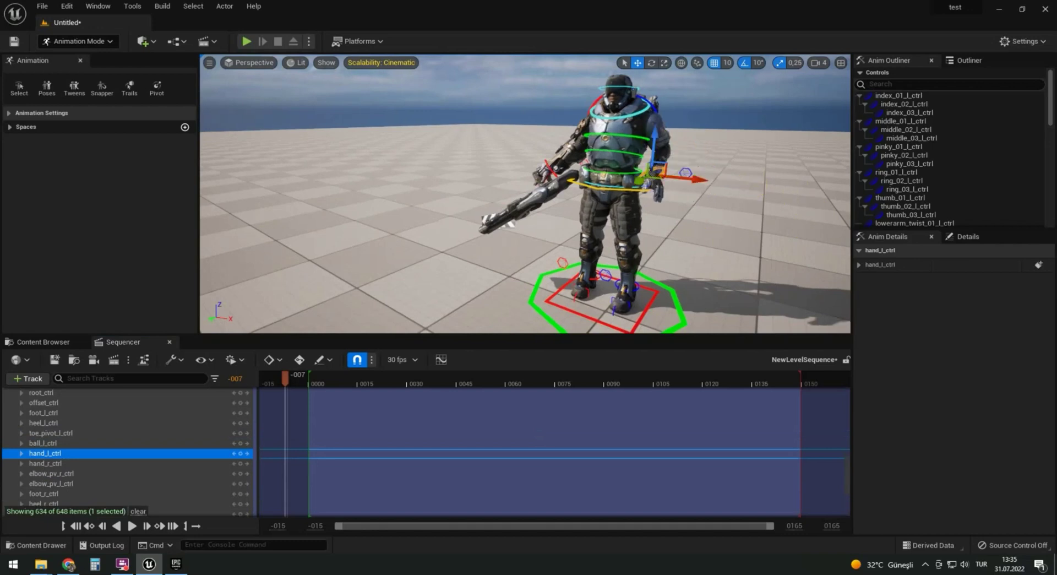
{"action": "right_click_drag", "start_coordinate": [680, 205], "coordinate": [556, 190]}
{"action": "left_click_drag", "start_coordinate": [569, 132], "coordinate": [569, 170]}
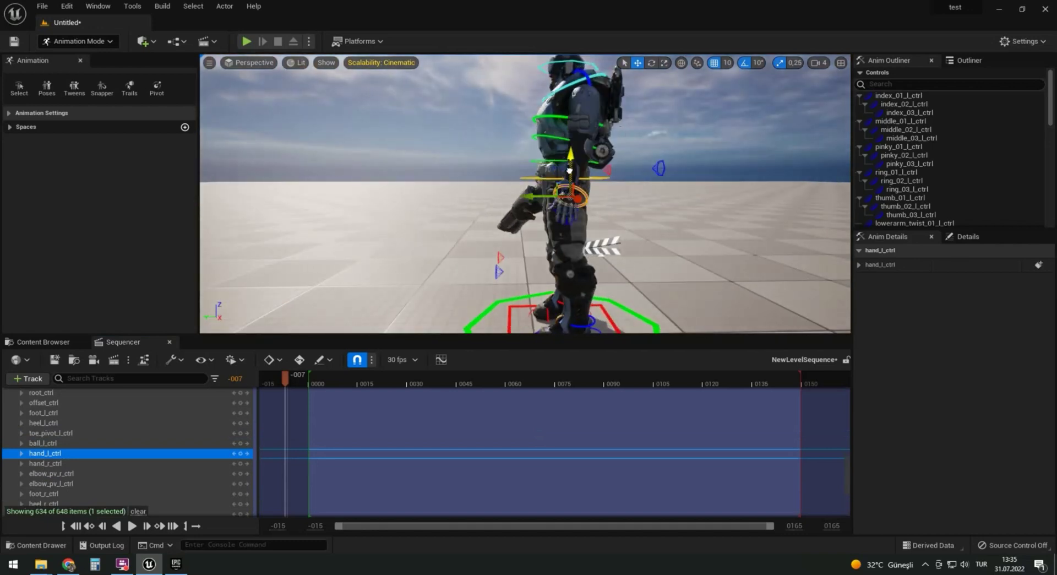
{"action": "left_click", "coordinate": [746, 62]}
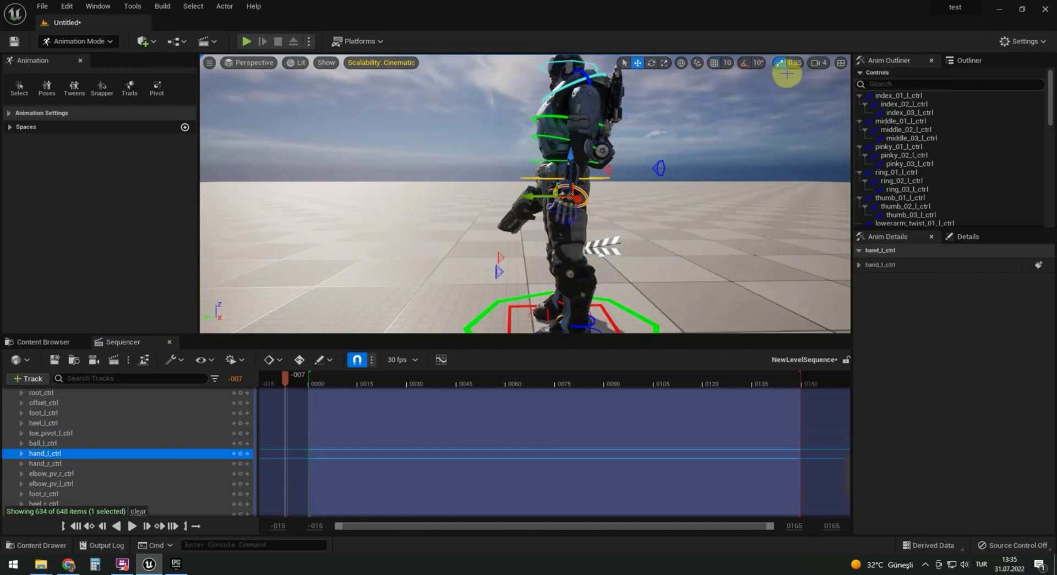
{"action": "left_click_drag", "start_coordinate": [664, 190], "coordinate": [663, 190], "text": "alt"}
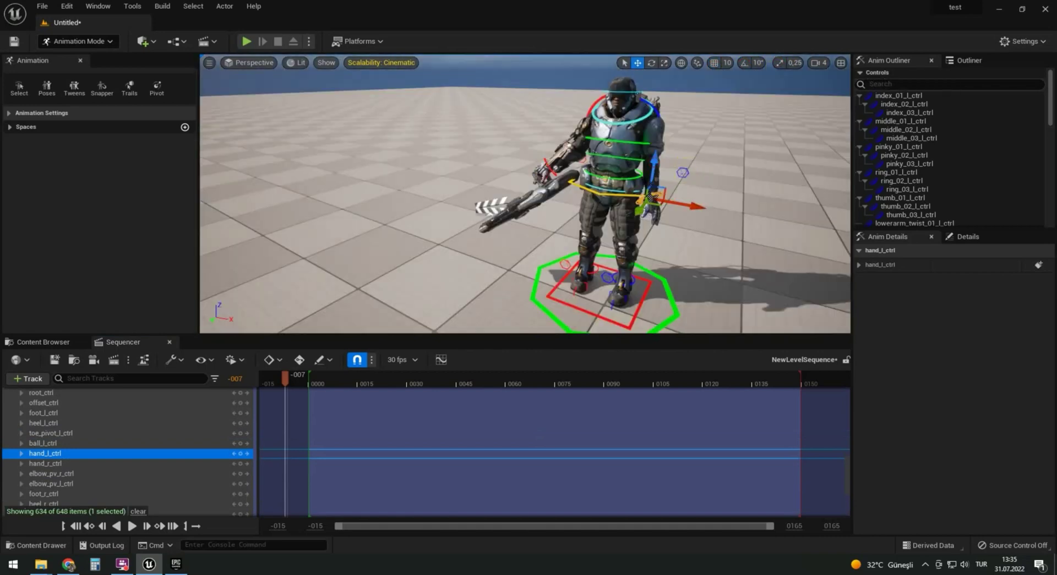
- Move elbow_pv_l_ctrl outward, farther away from the side of the body
{"action": "left_click", "coordinate": [684, 172]}
{"action": "left_click_drag", "start_coordinate": [730, 183], "coordinate": [788, 226]}
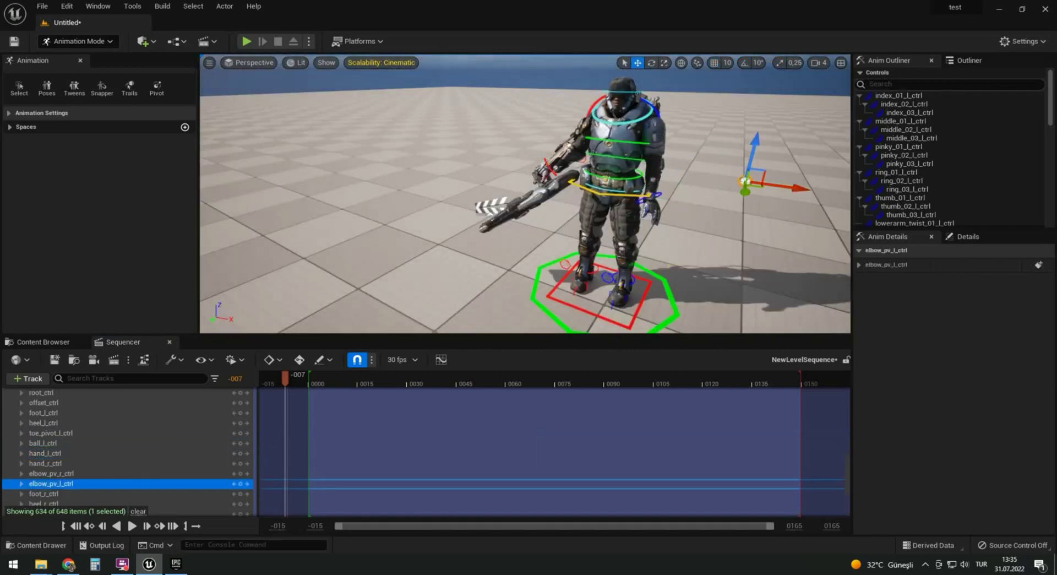
{"action": "left_click_drag", "start_coordinate": [664, 190], "coordinate": [664, 190], "text": "alt"}
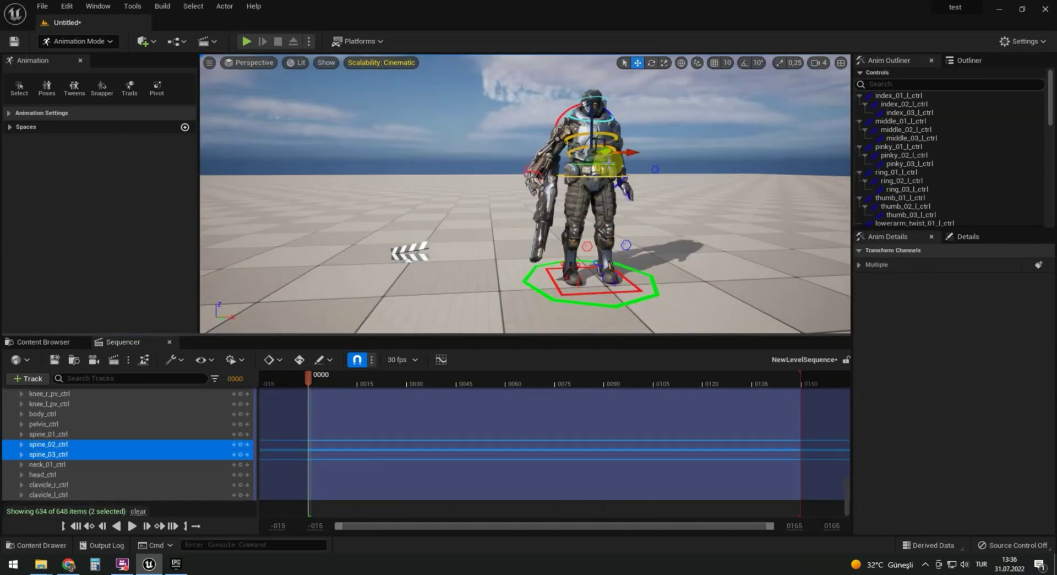
- Key spine_01_ctrl, spine_02_ctrl and spine_03_ctrl at frame 0, and rotate them slightly backward at frame 30 with auto-key on
{"action": "left_click", "coordinate": [608, 164], "text": "ctrl"}
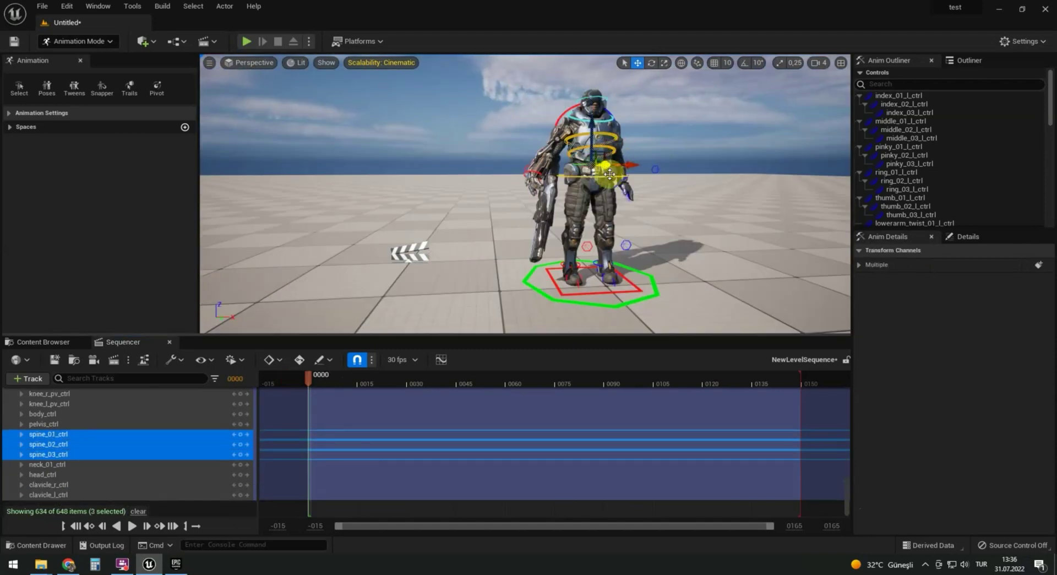
{"action": "left_click", "coordinate": [239, 456]}
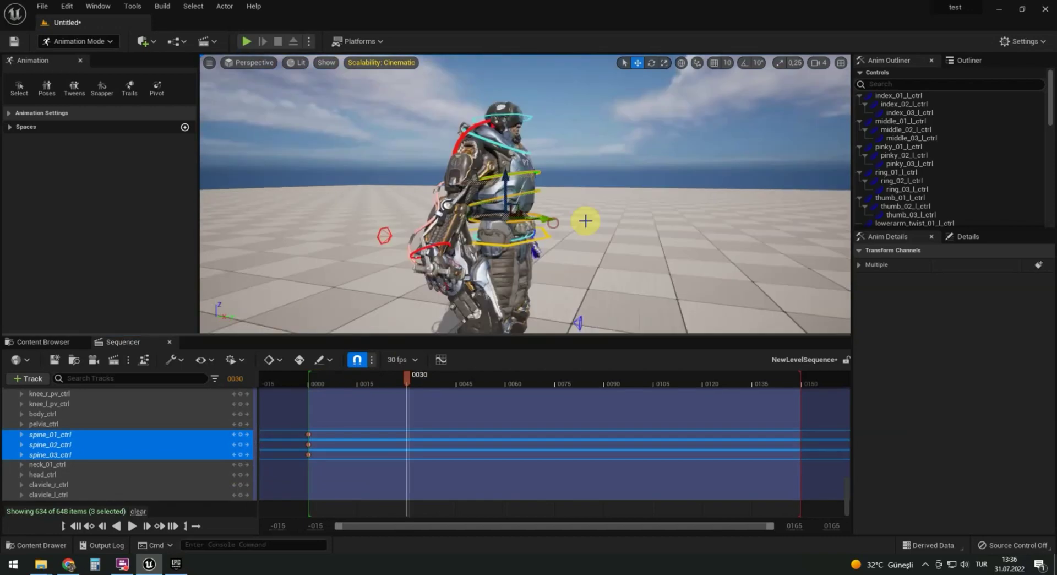
{"action": "key", "text": "e"}
{"action": "key", "text": "ctrl+z"}
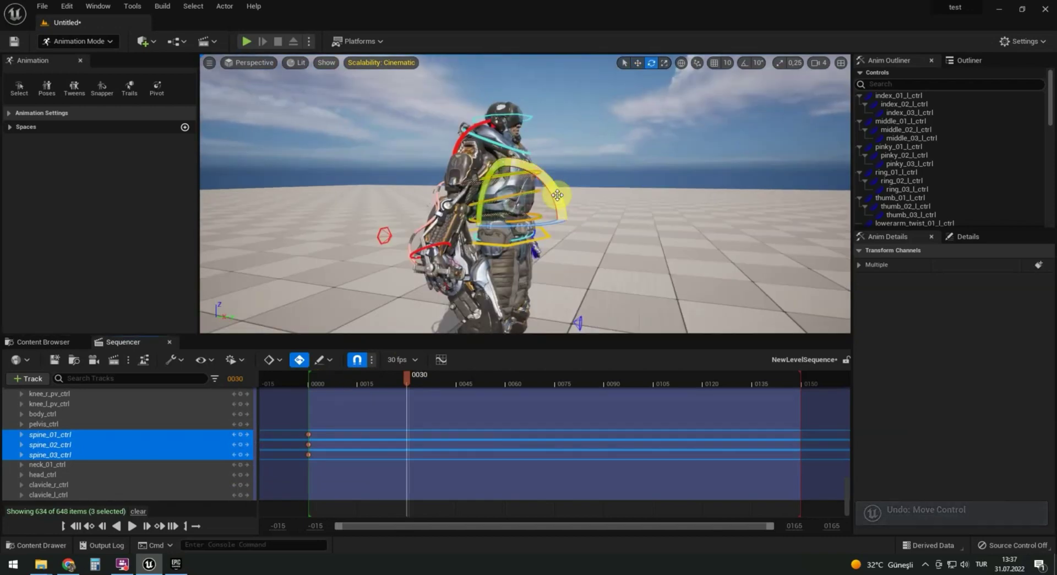
{"action": "left_click_drag", "start_coordinate": [557, 198], "coordinate": [541, 272]}
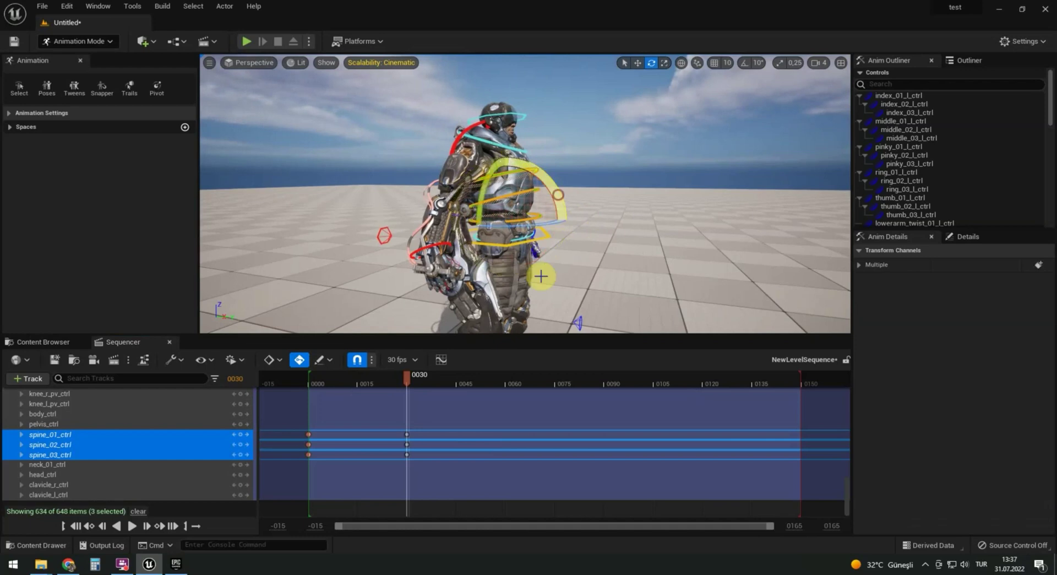
- Copy the spine controls' keys at frames 0 and 30, paste them at frame 60, and scrub through the motion
{"action": "right_click_drag", "start_coordinate": [301, 471], "coordinate": [338, 468]}
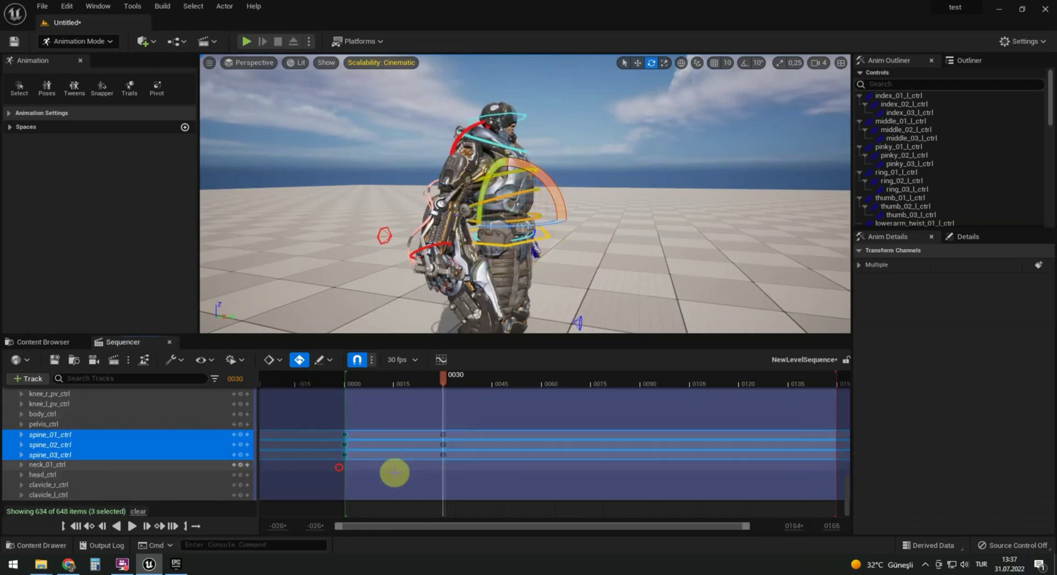
{"action": "left_click", "coordinate": [543, 387]}
{"action": "key", "text": "ctrl+v"}
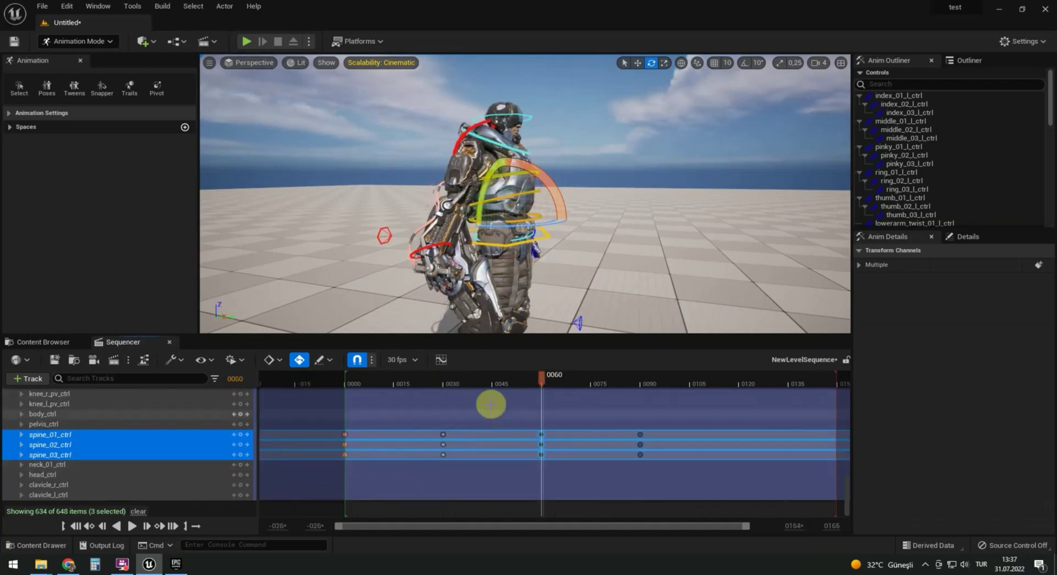
{"action": "left_click_drag", "start_coordinate": [543, 378], "coordinate": [527, 395]}
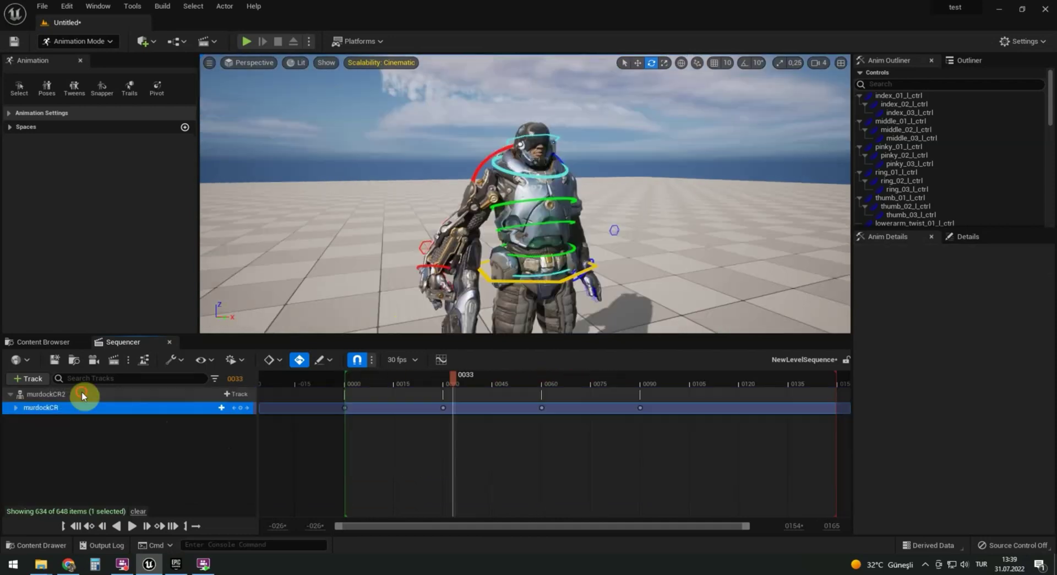
- Bake the murdockCR2 actor's motion to an animation sequence named Breath in the Murdock Sequences folder, using the default export options
{"action": "left_click", "coordinate": [81, 392]}
{"action": "right_click", "coordinate": [124, 395]}
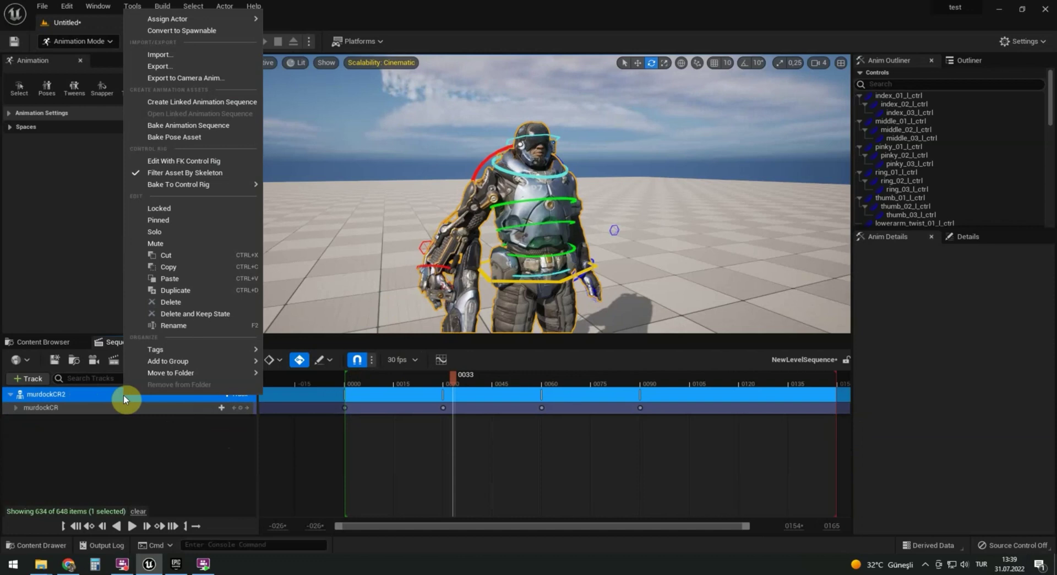
{"action": "left_click", "coordinate": [197, 128]}
{"action": "type", "text": "Br"}
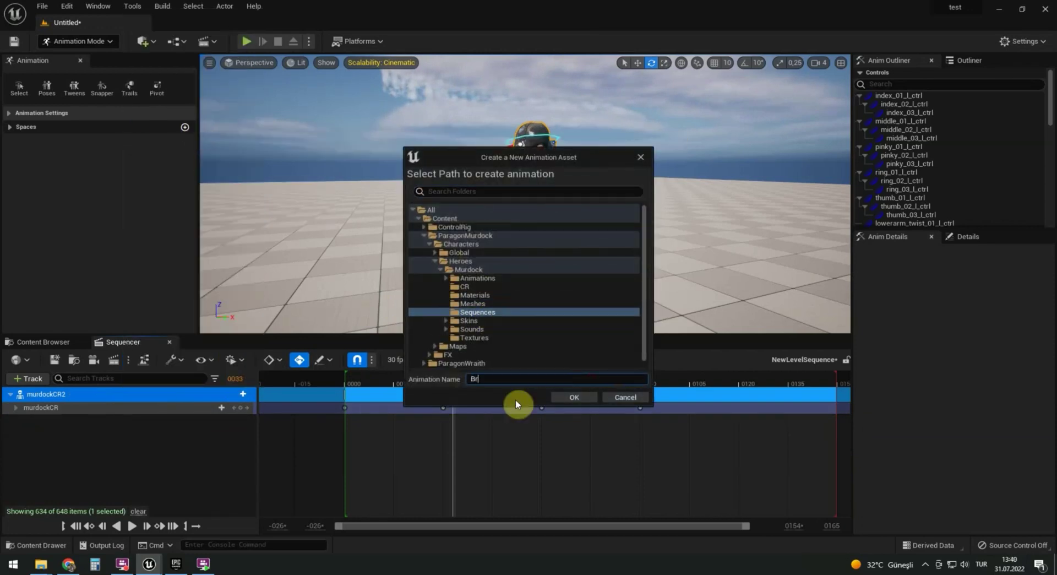
{"action": "type", "text": "eath"}
{"action": "left_click", "coordinate": [573, 397]}
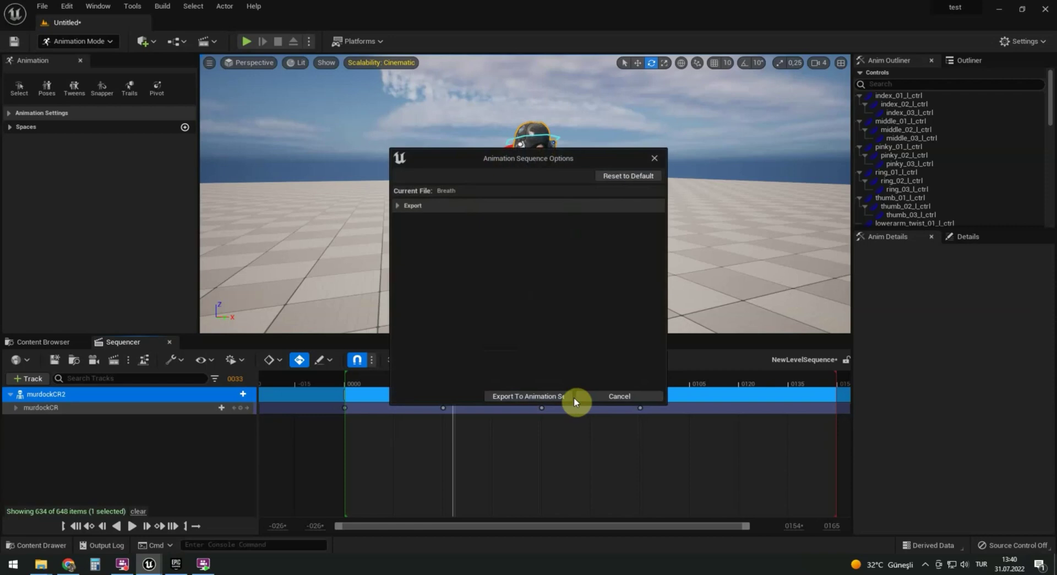
{"action": "left_click", "coordinate": [533, 395]}
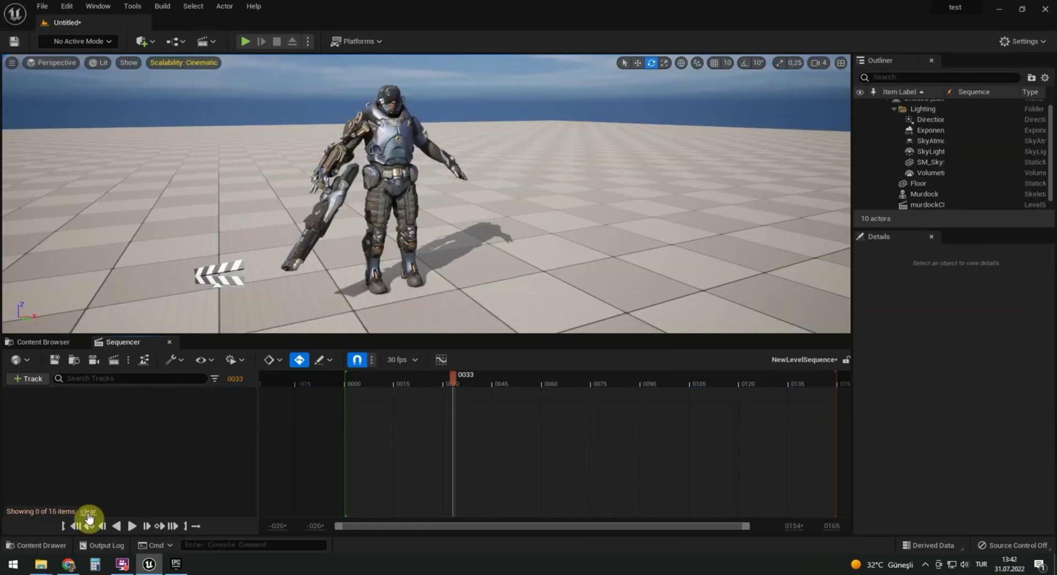
- Add the Breath animation to Murdock's animation track and move its section to start at frame 0
{"action": "left_click", "coordinate": [232, 407]}
{"action": "type", "text": "bre"}
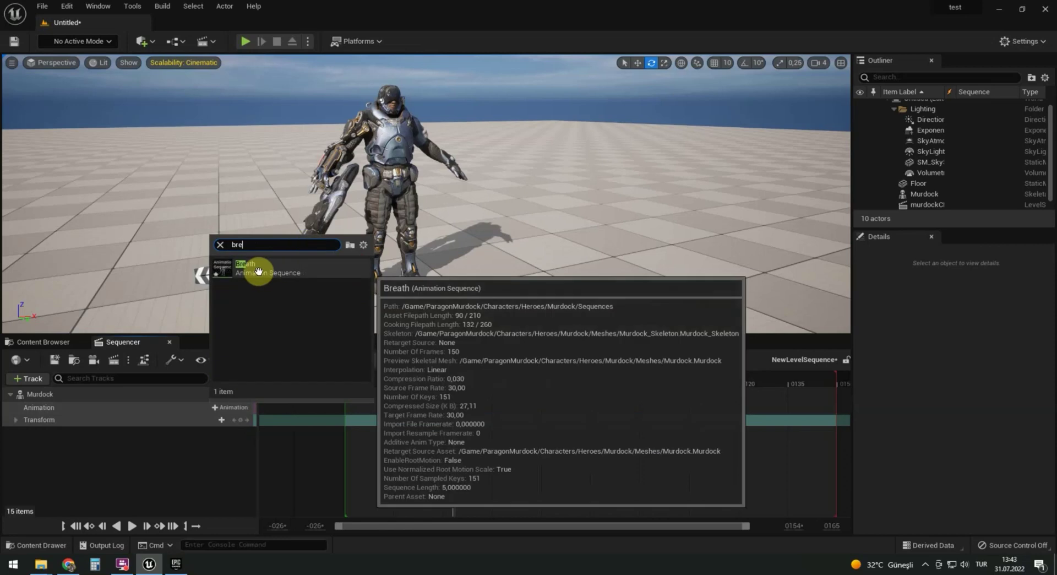
{"action": "left_click", "coordinate": [260, 271]}
{"action": "left_click_drag", "start_coordinate": [386, 378], "coordinate": [483, 378]}
{"action": "left_click_drag", "start_coordinate": [471, 409], "coordinate": [417, 406]}
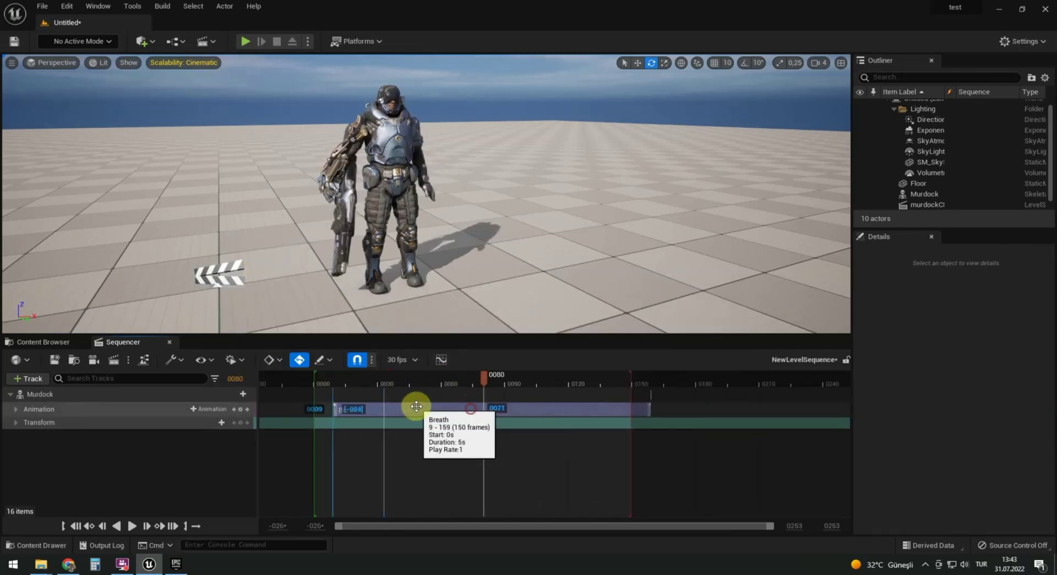
- Add the Death_Fwd animation to Murdock and move its section onto the Breath row, leaving a short gap after Breath
{"action": "left_click", "coordinate": [209, 408]}
{"action": "type", "text": "death"}
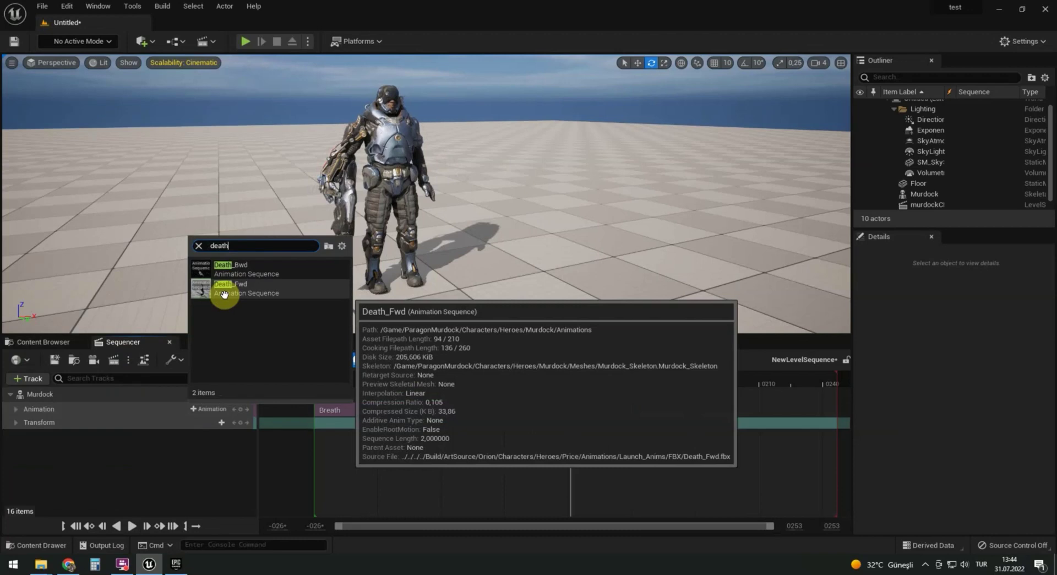
{"action": "left_click", "coordinate": [237, 265]}
{"action": "left_click_drag", "start_coordinate": [639, 438], "coordinate": [698, 436]}
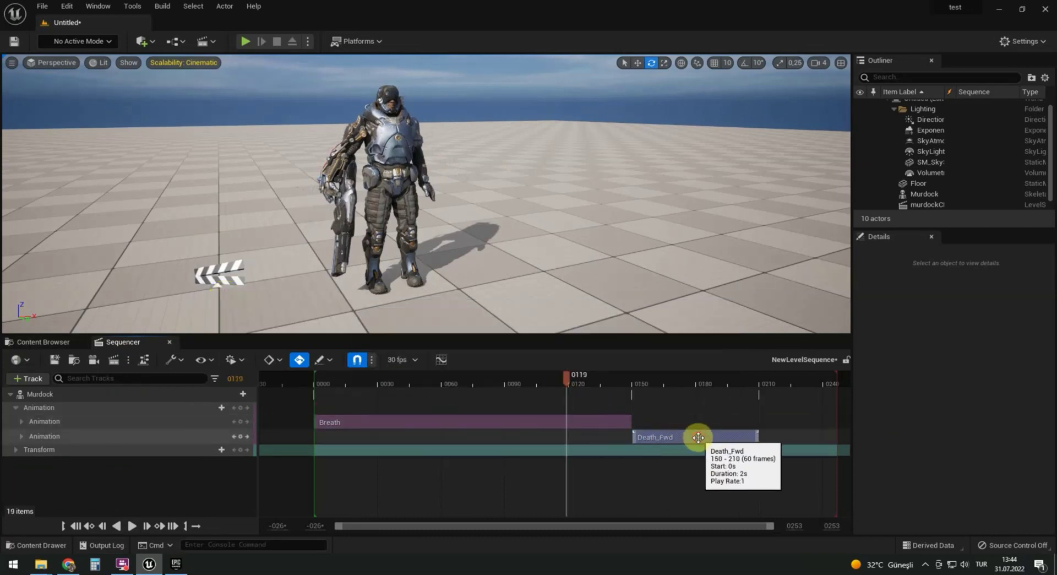
{"action": "left_click_drag", "start_coordinate": [671, 437], "coordinate": [672, 394]}
{"action": "left_click_drag", "start_coordinate": [671, 394], "coordinate": [693, 409]}
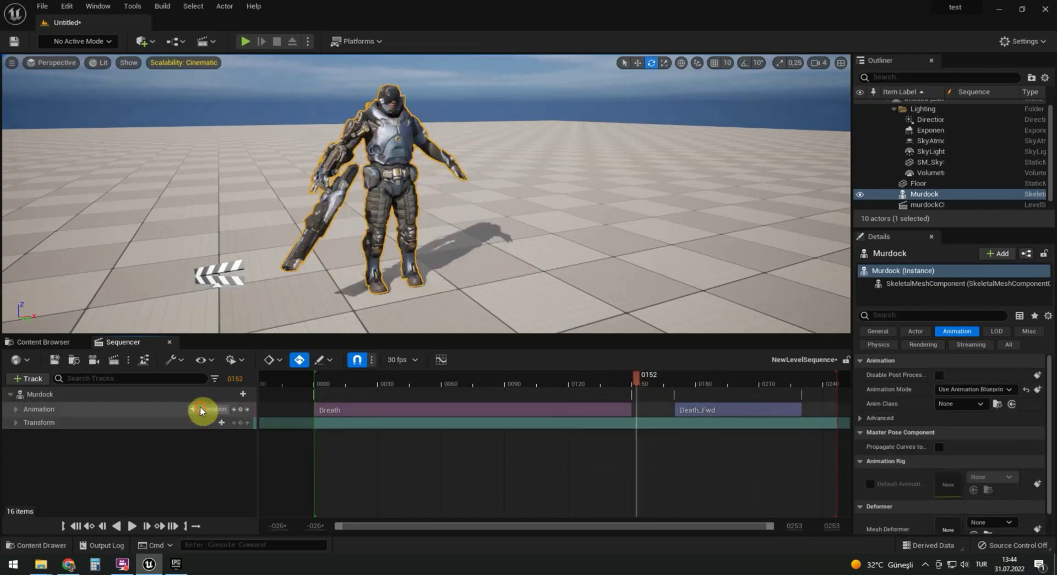
- Add the Fire_Reload animation between Breath and Death_Fwd on the same row, overlapping both neighbouring sections so they blend
{"action": "left_click", "coordinate": [200, 409]}
{"action": "double_click", "coordinate": [264, 304]}
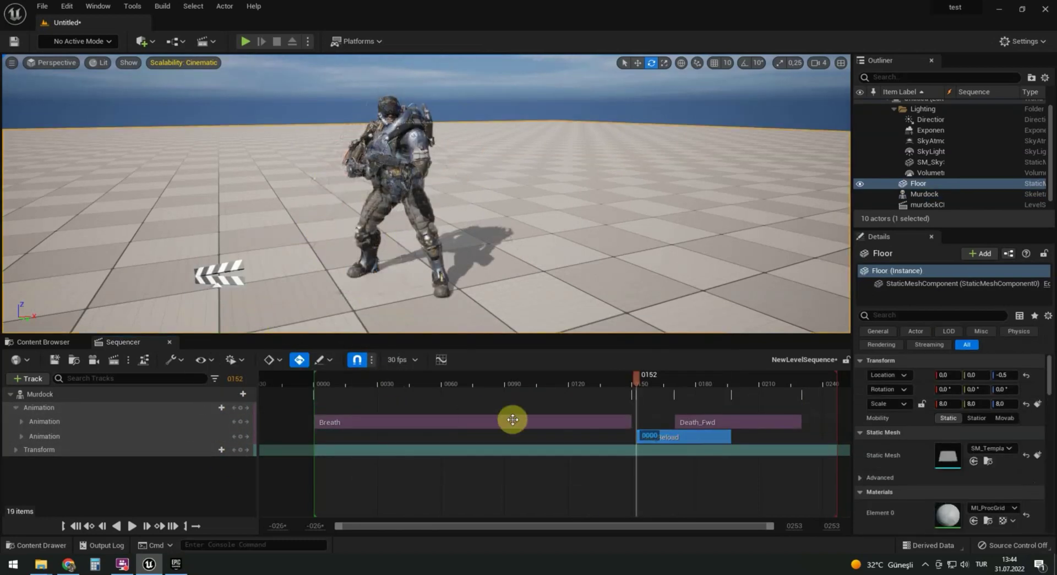
{"action": "left_click_drag", "start_coordinate": [728, 421], "coordinate": [800, 421]}
{"action": "left_click_drag", "start_coordinate": [691, 437], "coordinate": [688, 425]}
{"action": "left_click_drag", "start_coordinate": [566, 429], "coordinate": [540, 430]}
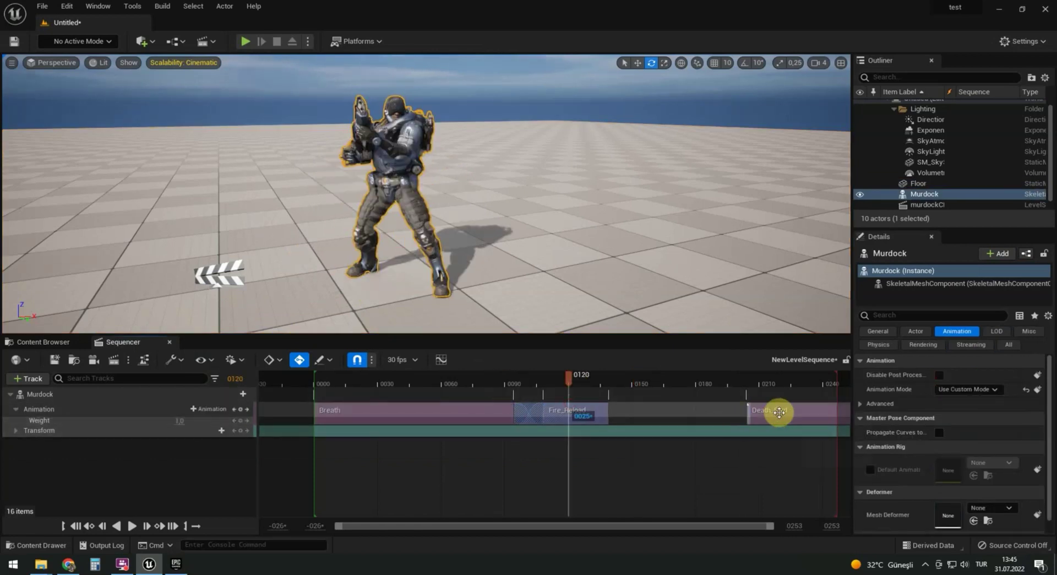
{"action": "left_click_drag", "start_coordinate": [779, 413], "coordinate": [633, 410]}
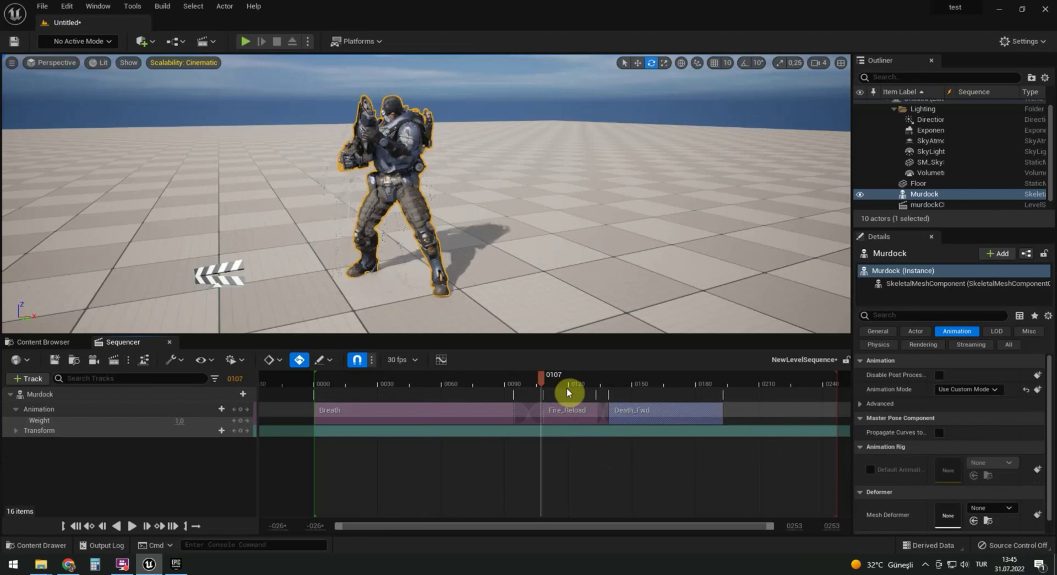